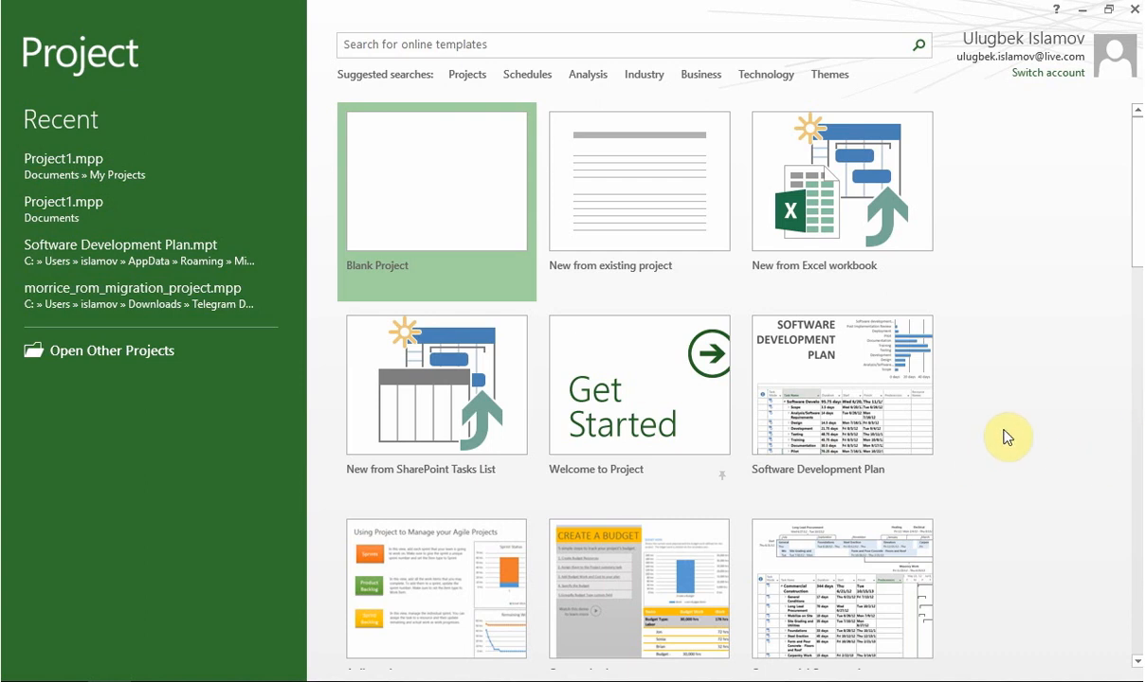
Step: Create a blank project and open the Project Options
click(409, 189)
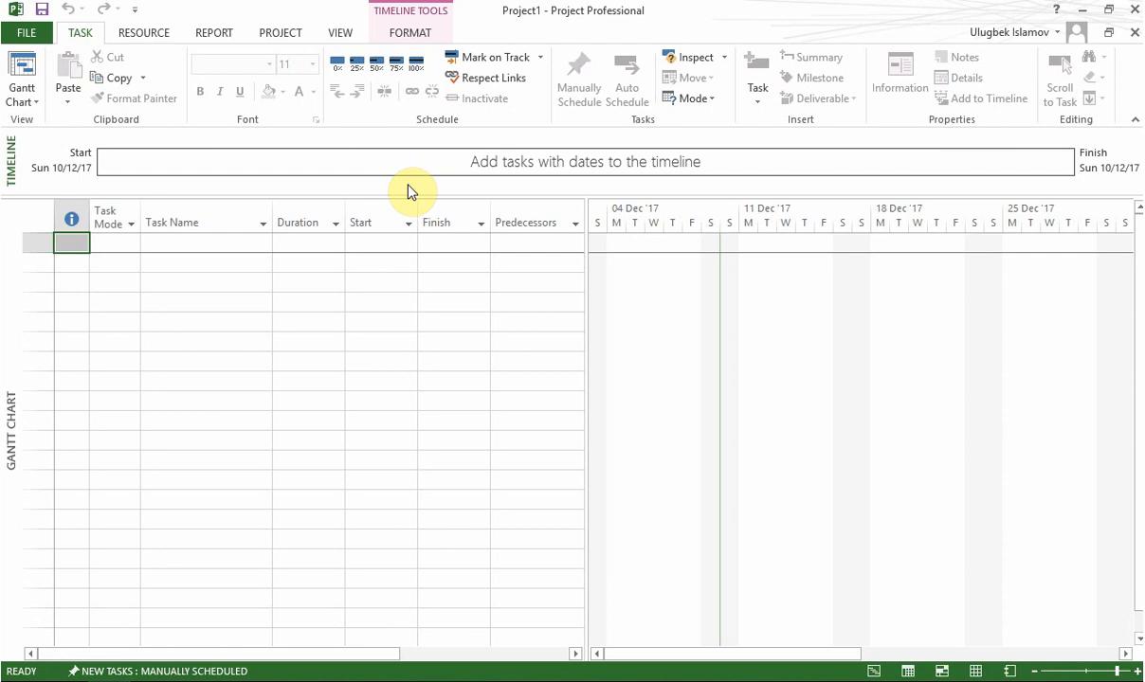
click(31, 33)
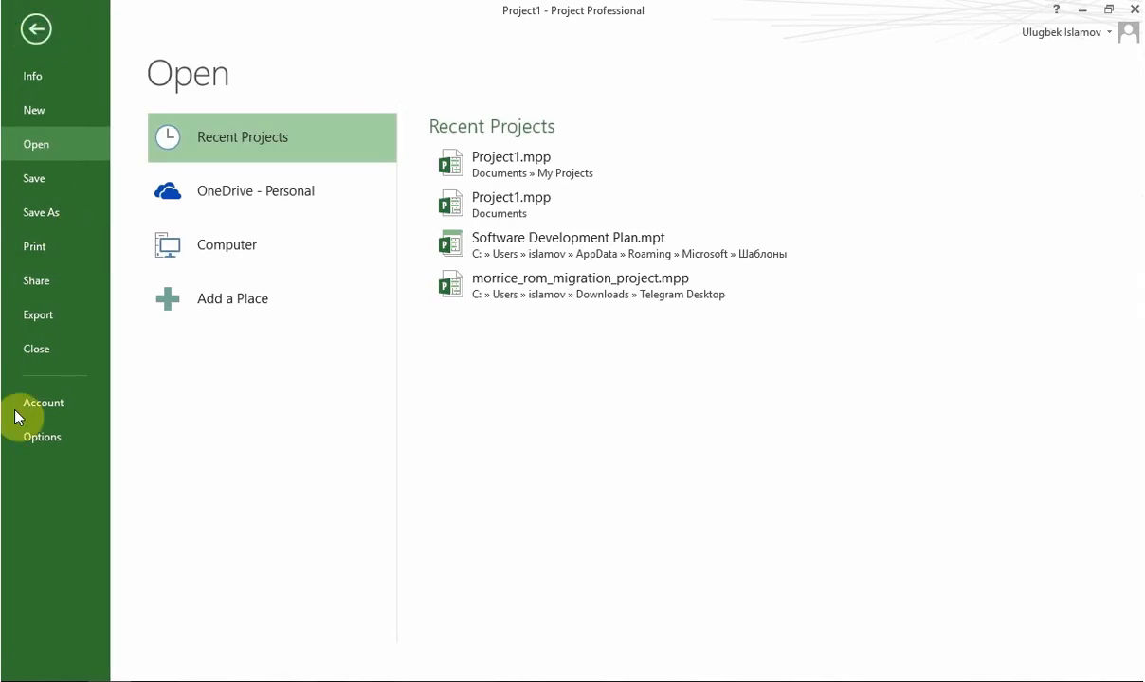
click(31, 437)
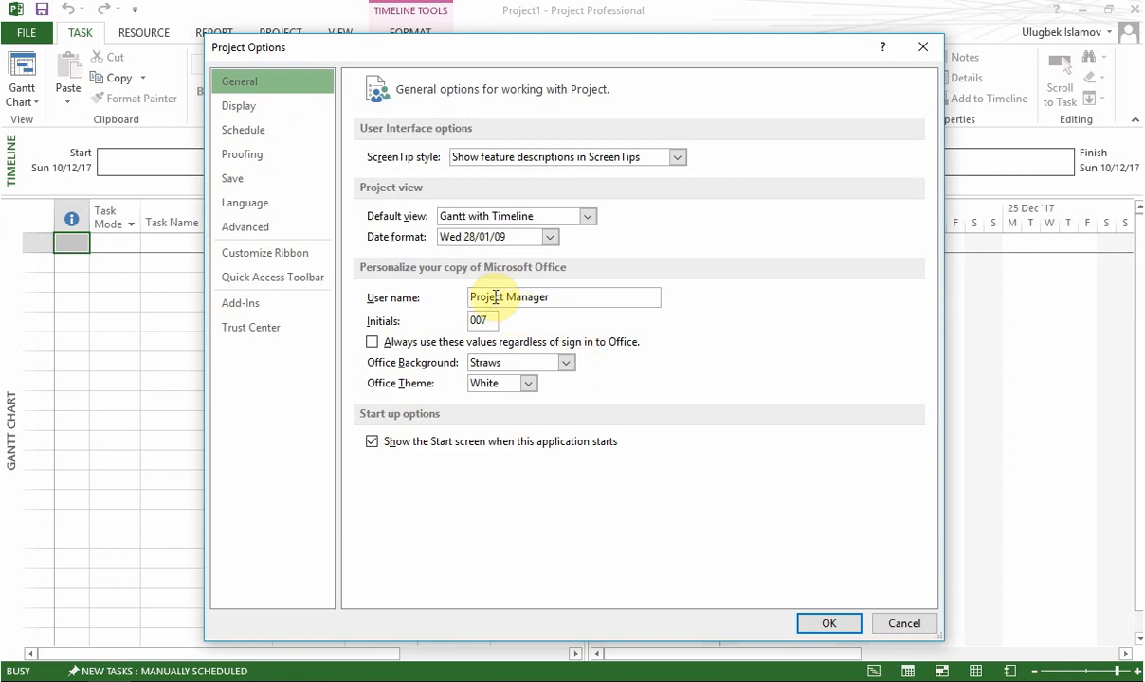
Step: Review the user name and initials in the general options
click(562, 299)
drag(562, 298, 472, 300)
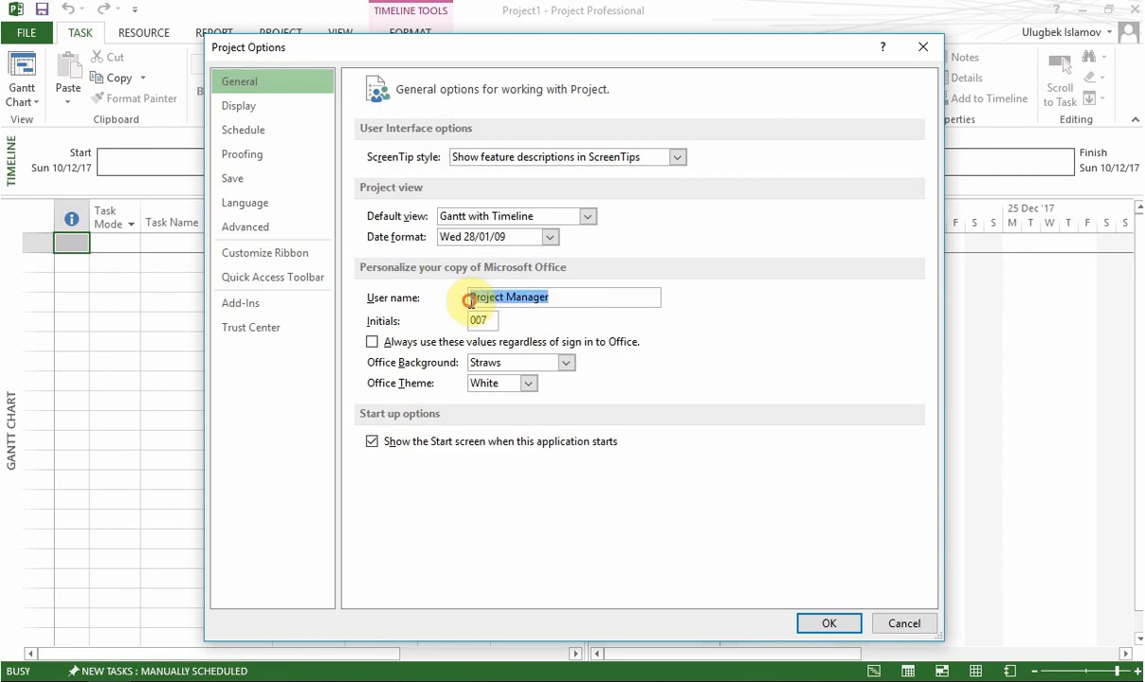
click(573, 300)
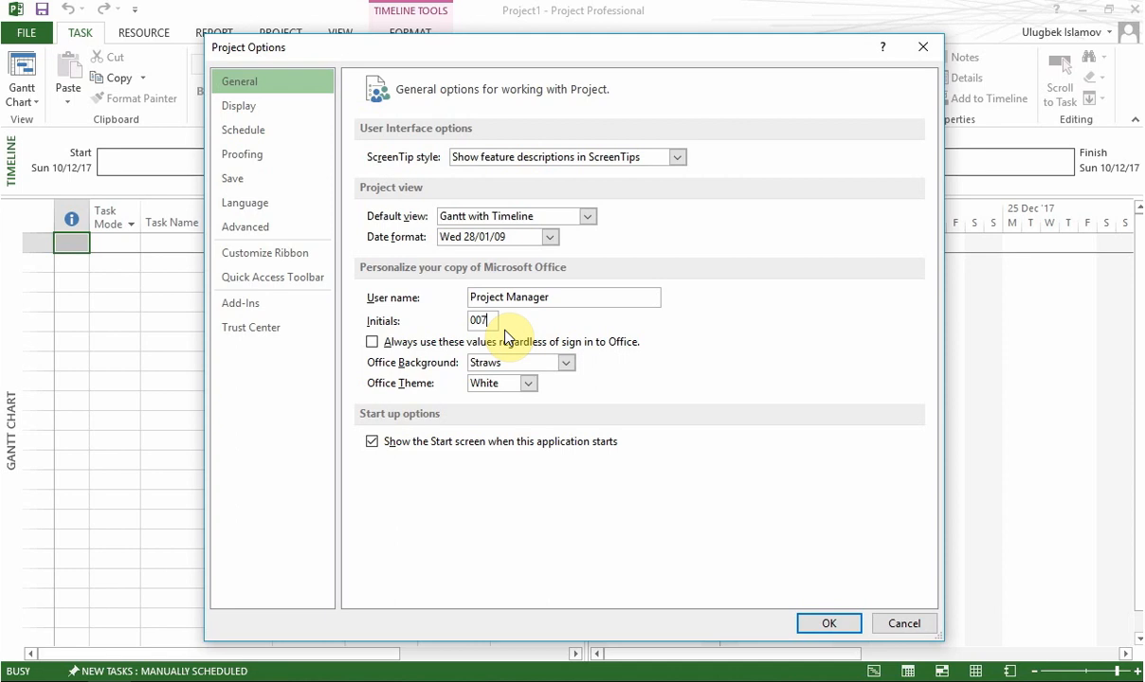
text(7)
Step: Keep the Gregorian calendar type in the display options and set the project's currency to UZS
click(291, 105)
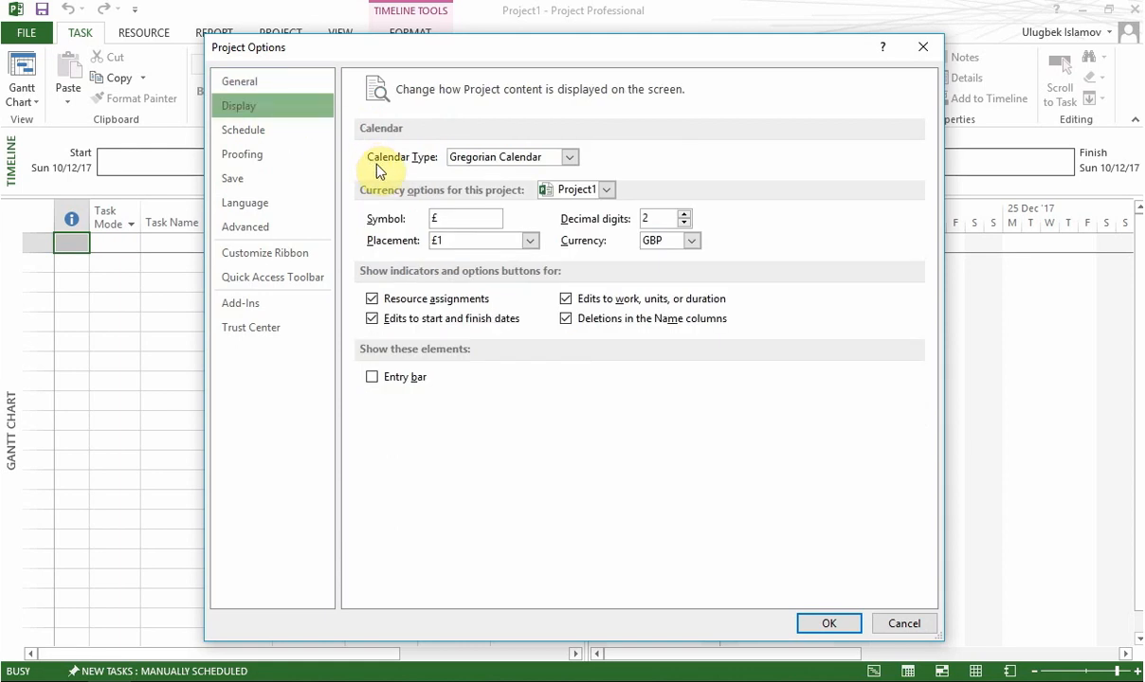
click(569, 159)
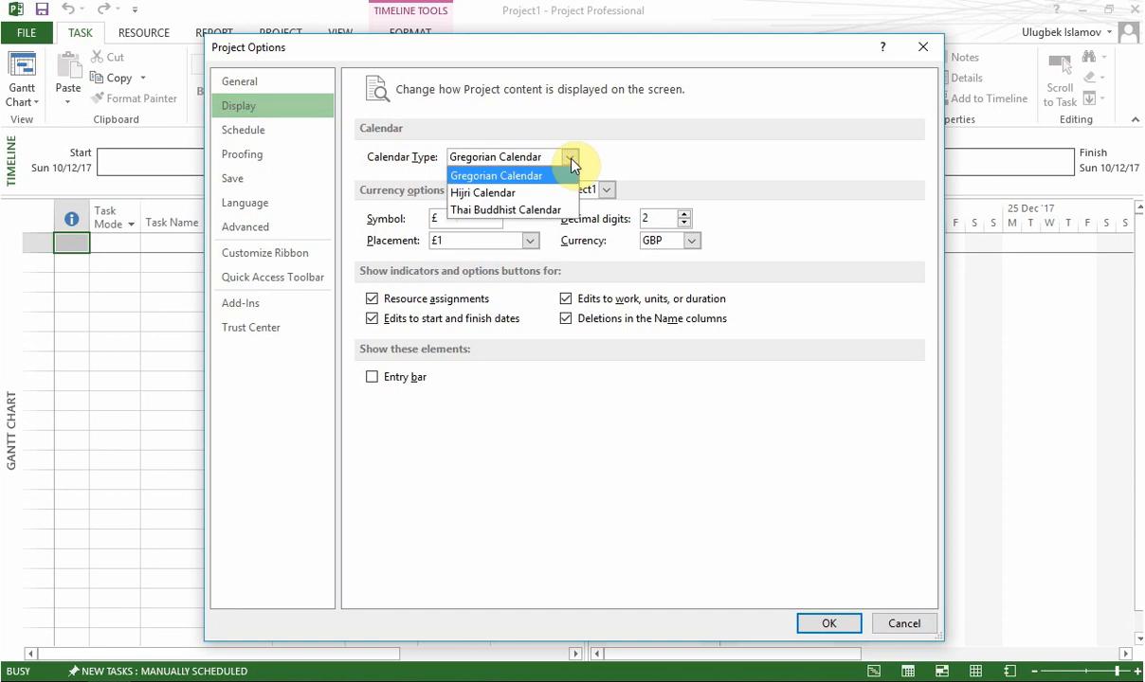
click(571, 160)
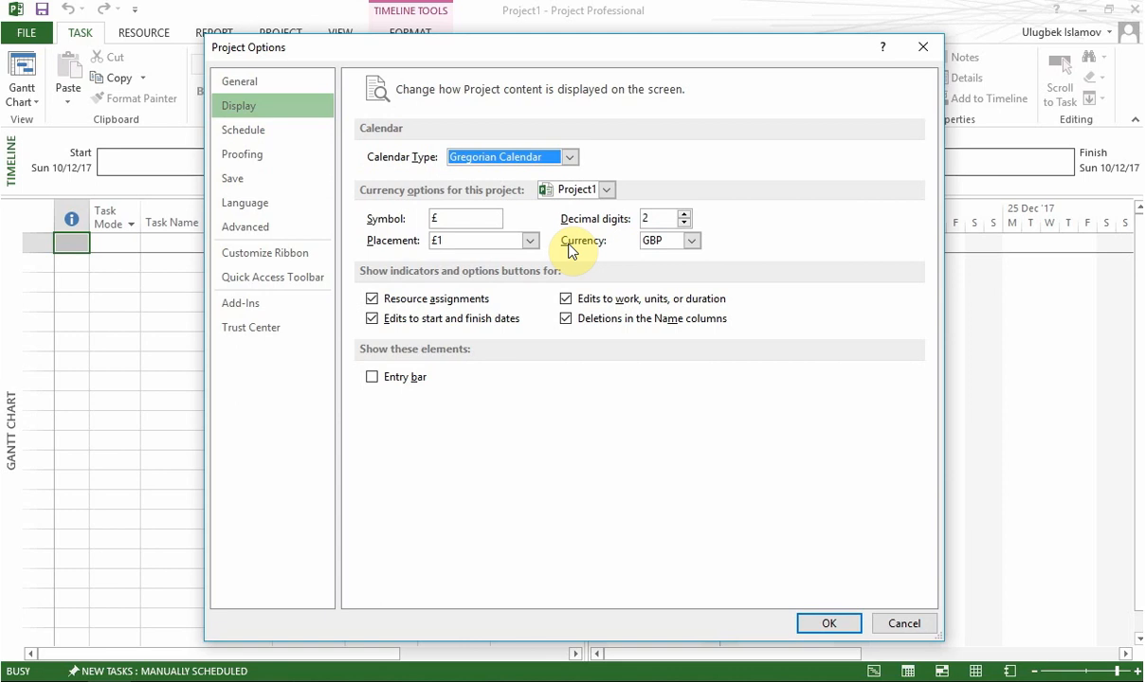
click(692, 244)
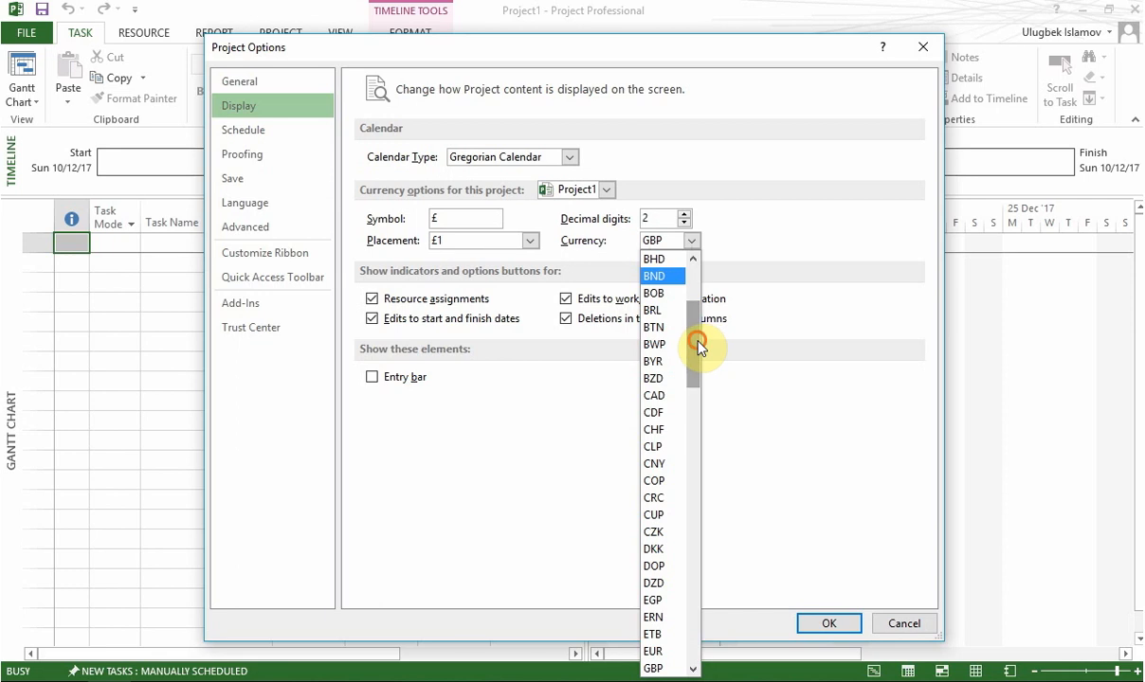
drag(695, 342, 697, 637)
click(654, 532)
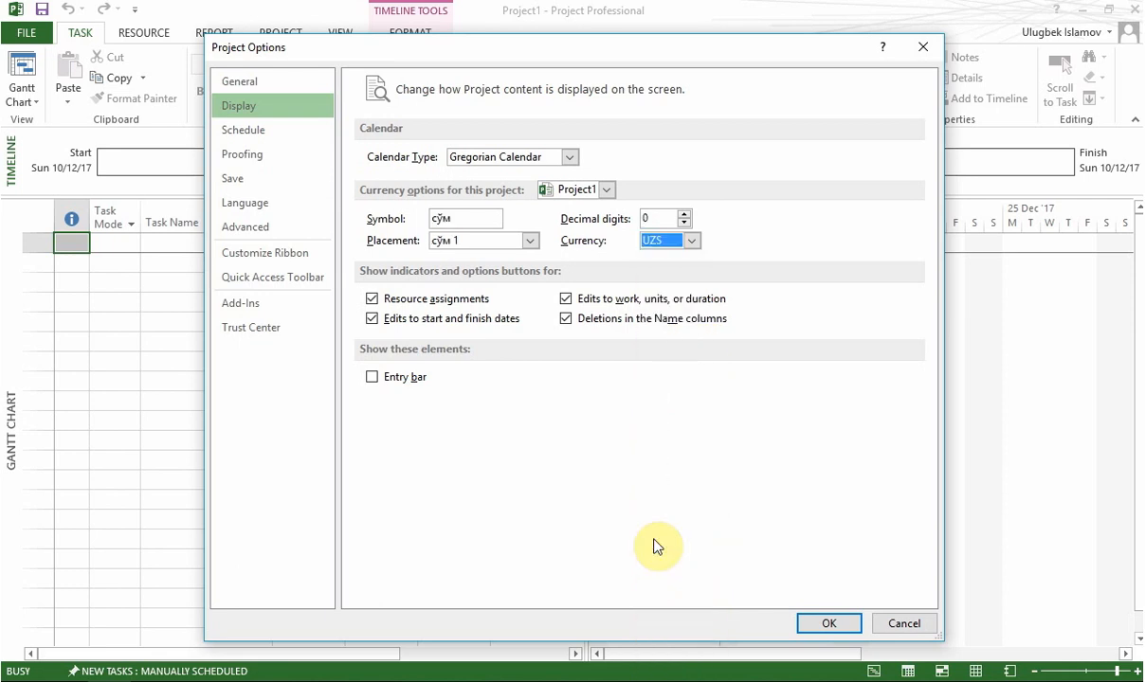
Step: Replace the project's currency symbol with Soum
click(460, 219)
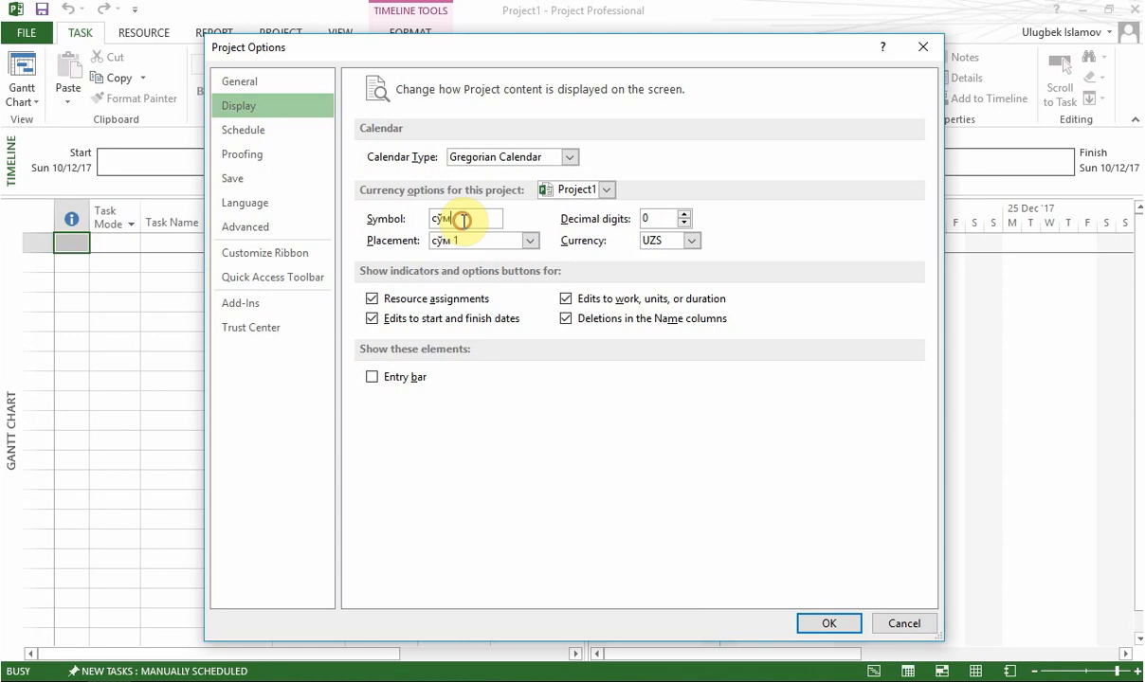
drag(431, 219, 519, 231)
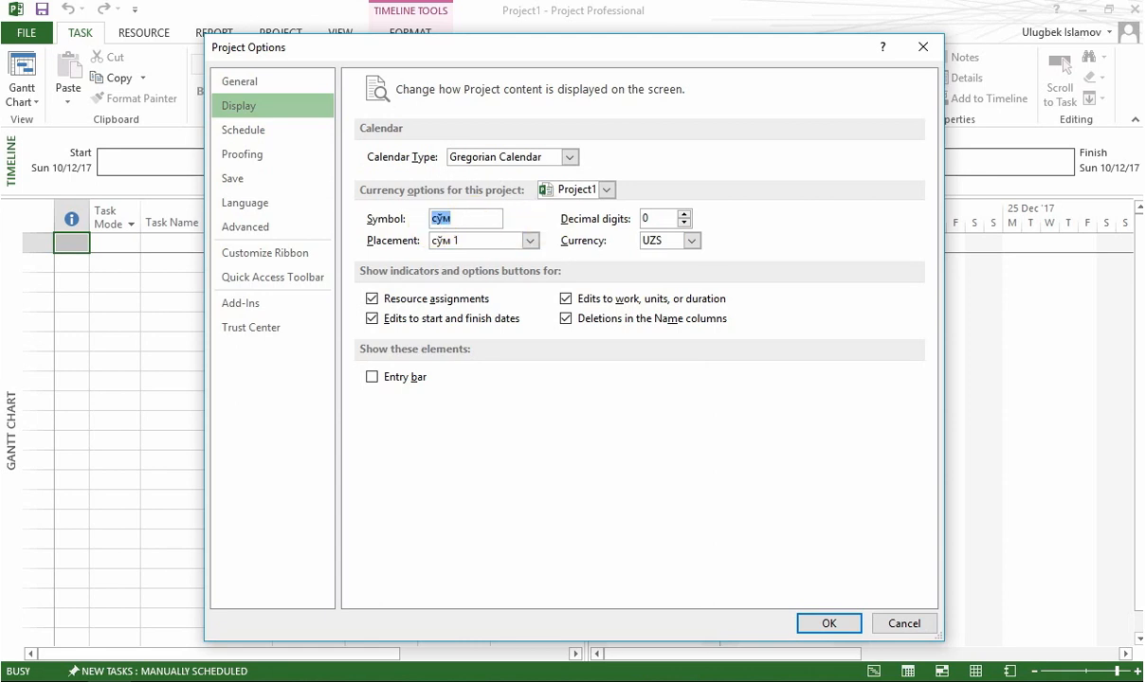
text(Soum)
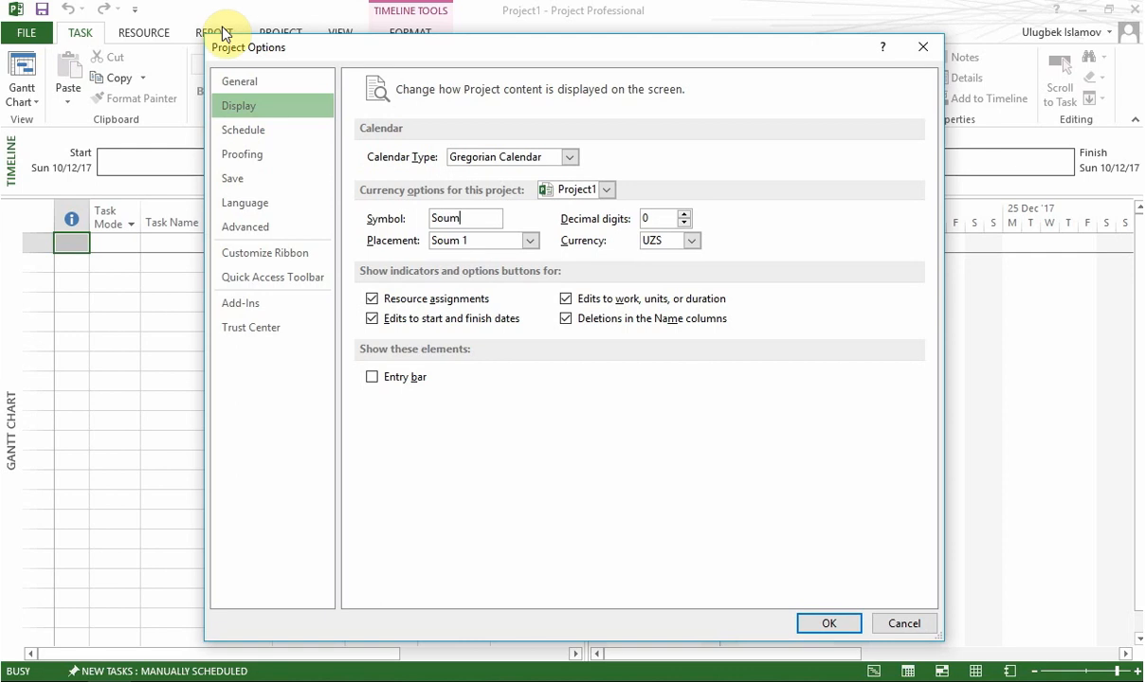
Step: In the schedule options, keep Monday as the day the week starts on
click(258, 133)
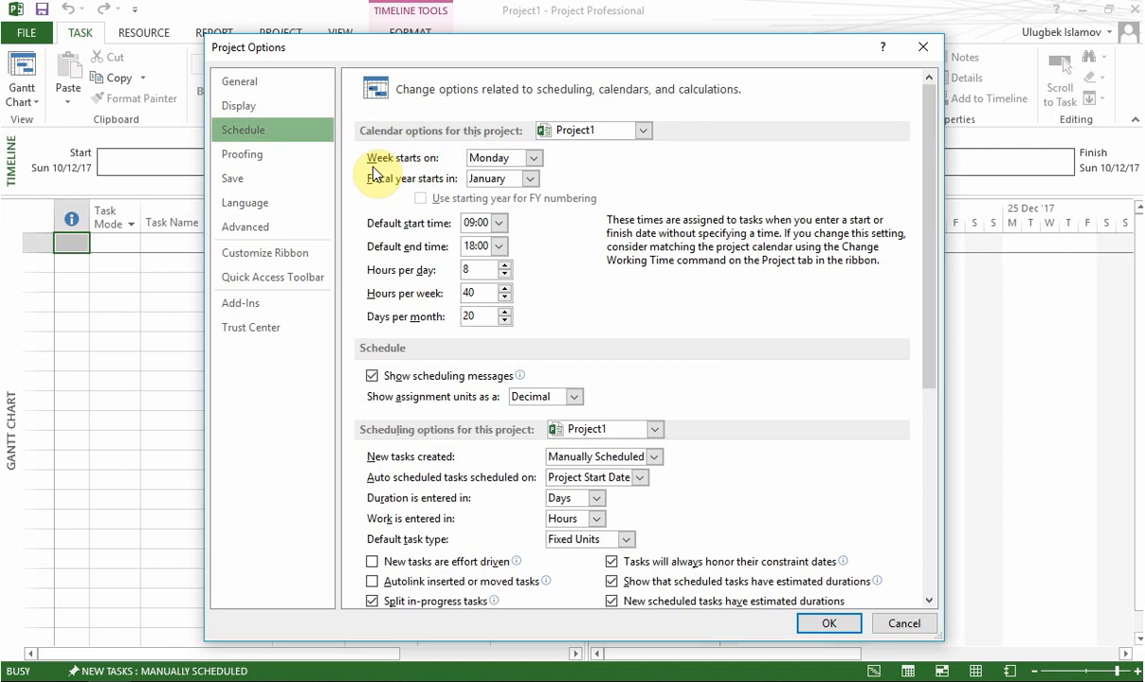
click(504, 157)
click(472, 152)
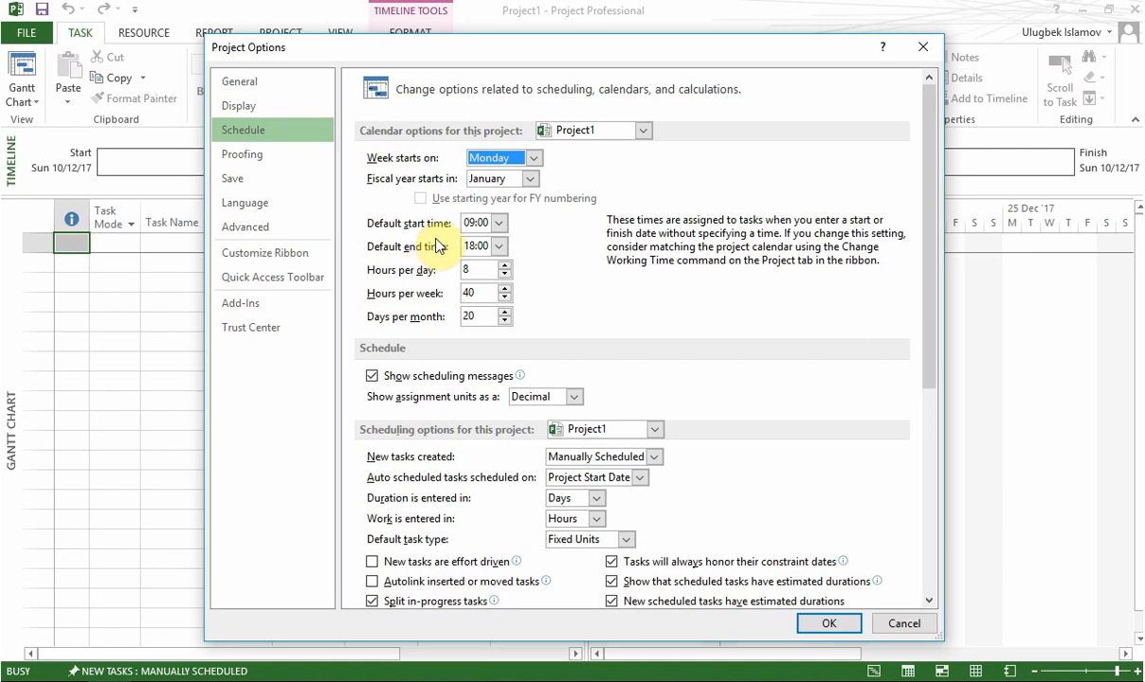
Step: Keep the default start time at 09:00 and end time at 18:00, and apply the project options
click(498, 224)
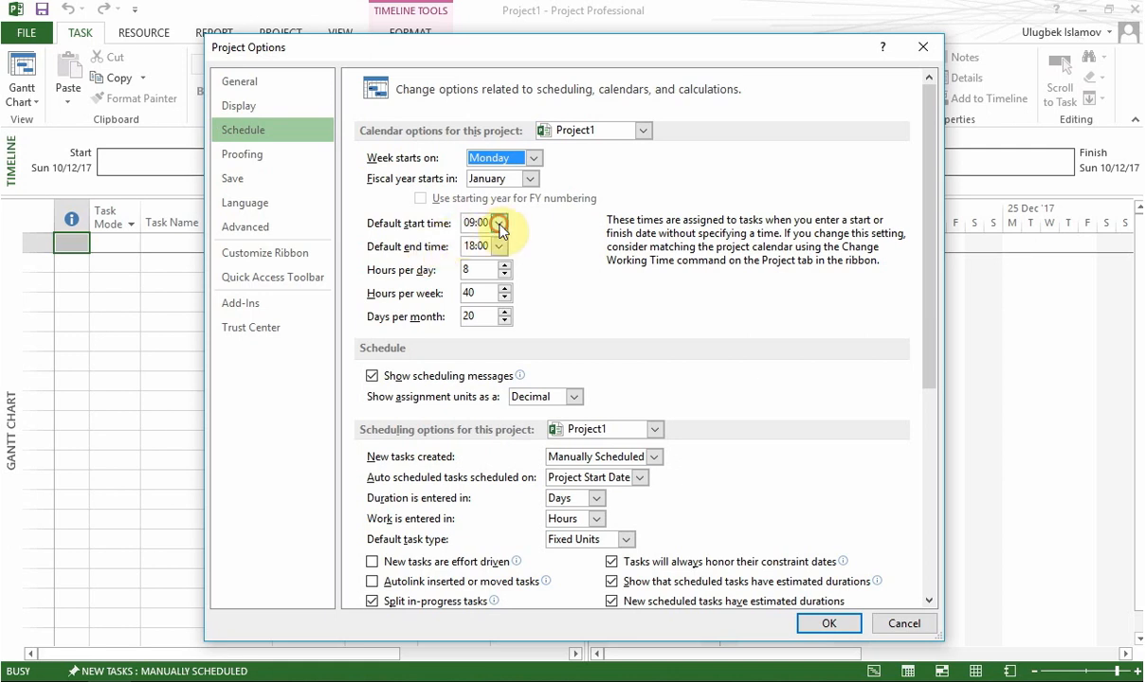
click(498, 224)
click(499, 225)
click(499, 223)
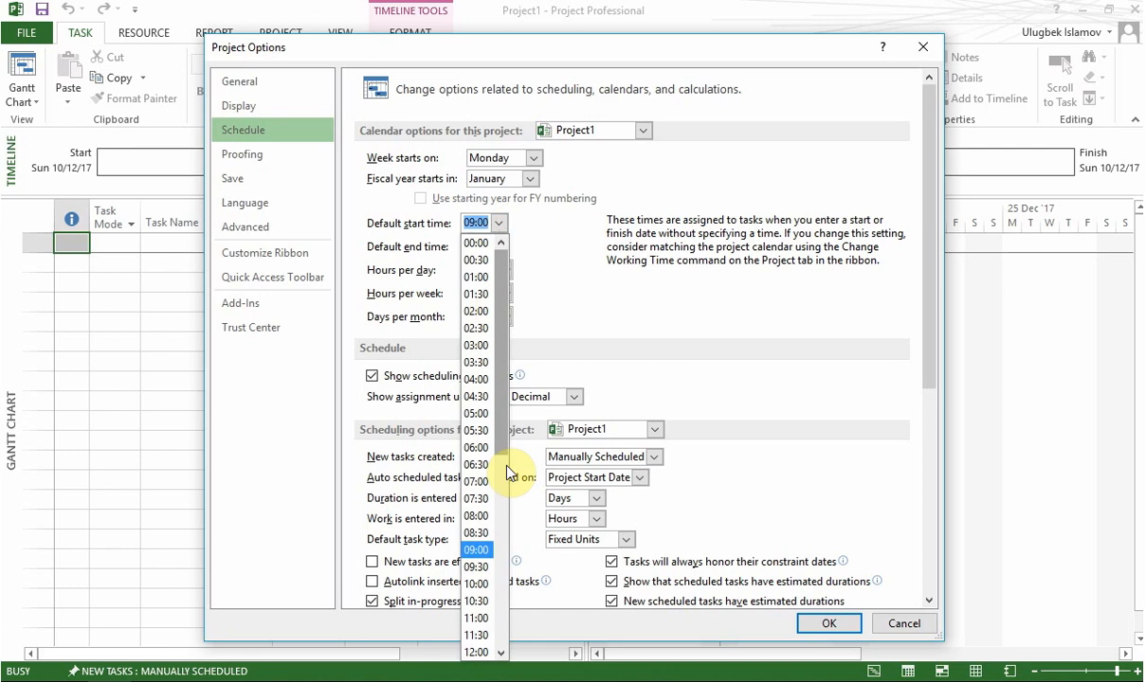
click(483, 559)
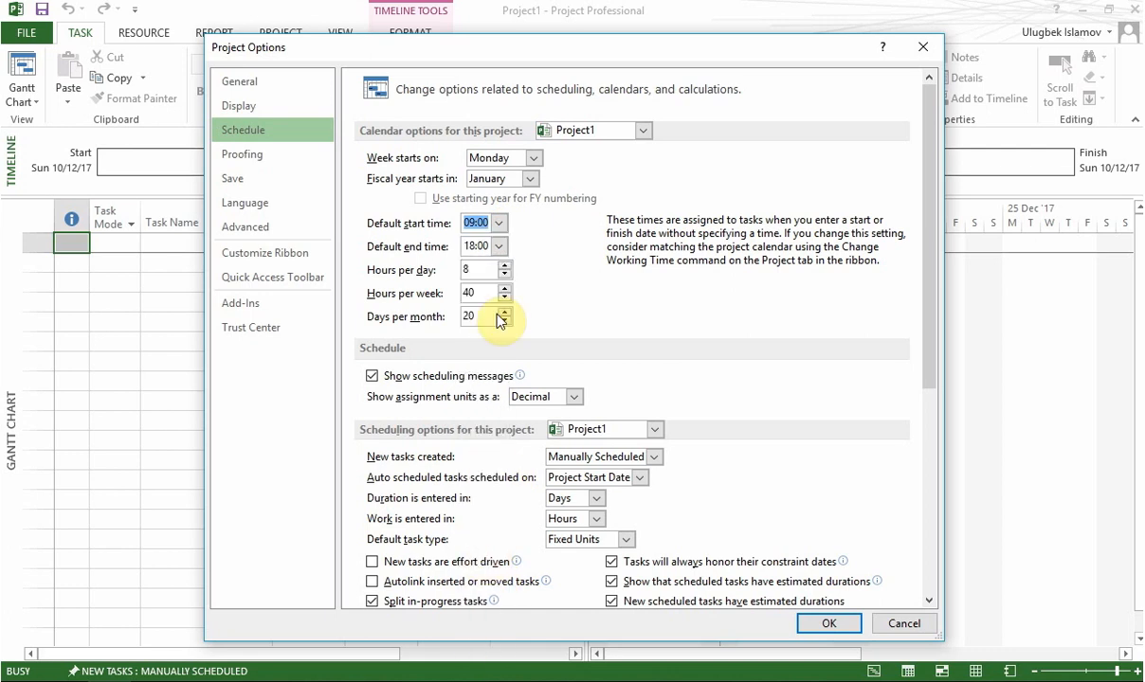
click(498, 246)
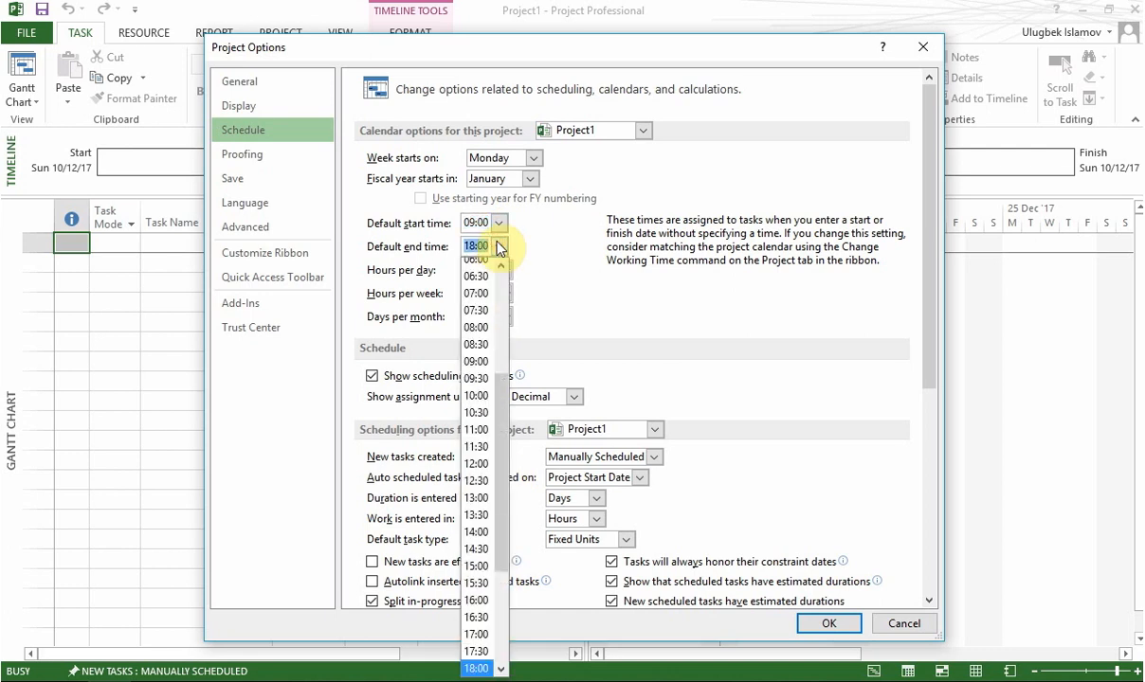
click(499, 246)
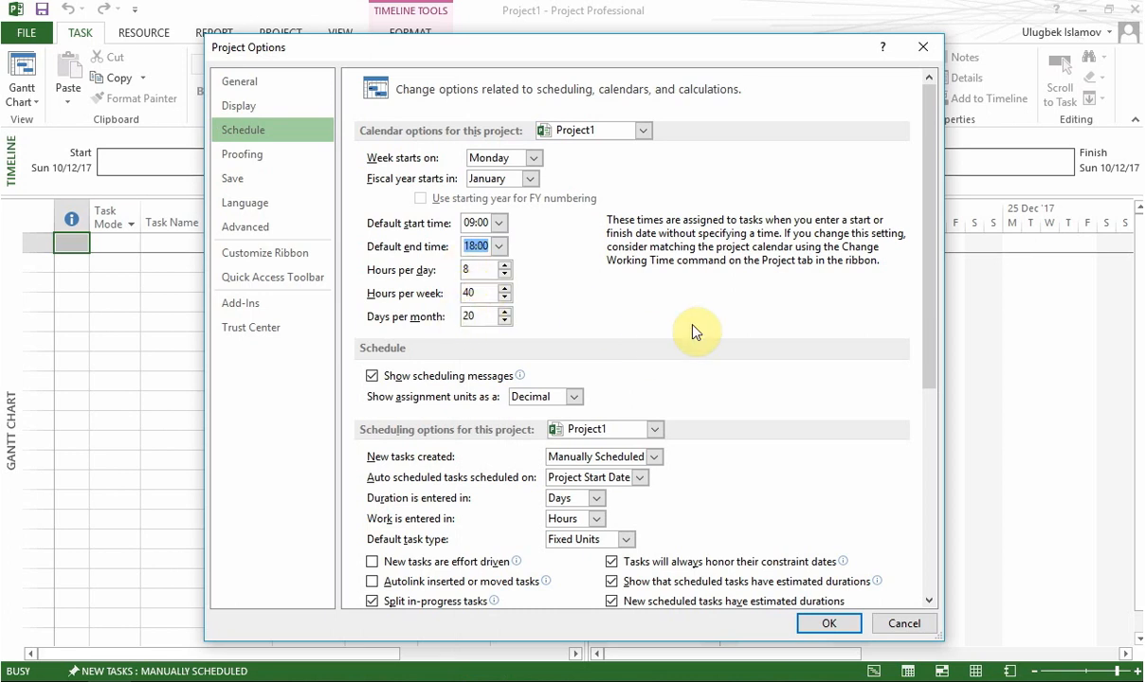
click(828, 625)
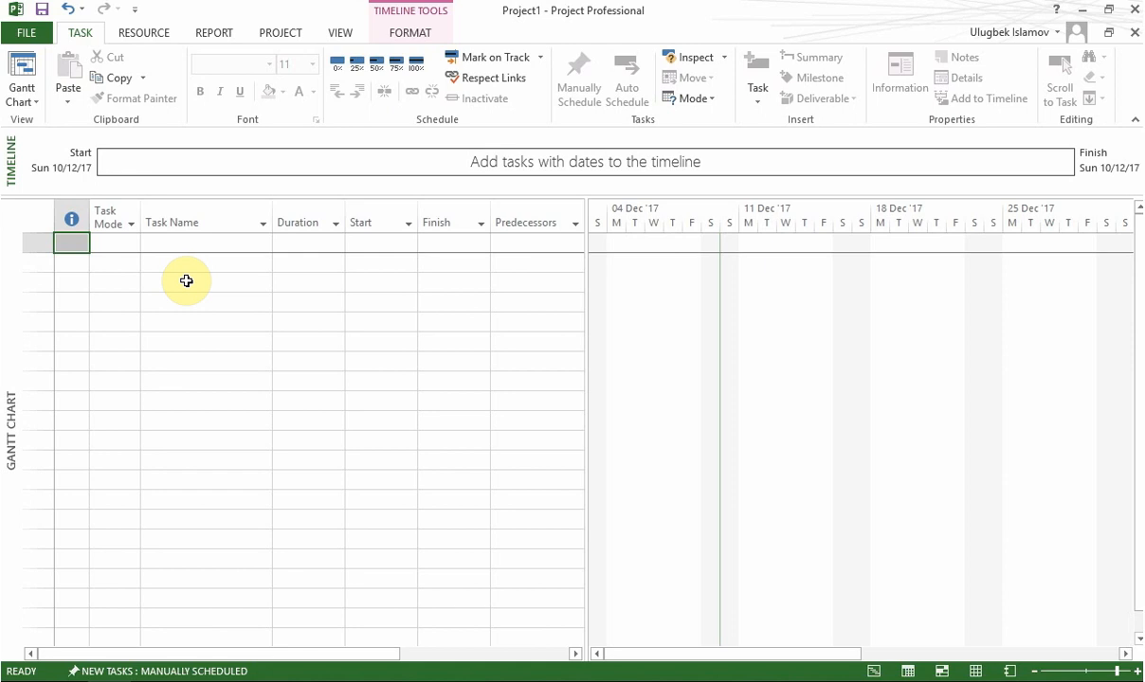
Step: Open the working time settings for the Standard project calendar and check its work weeks and exceptions lists
click(272, 40)
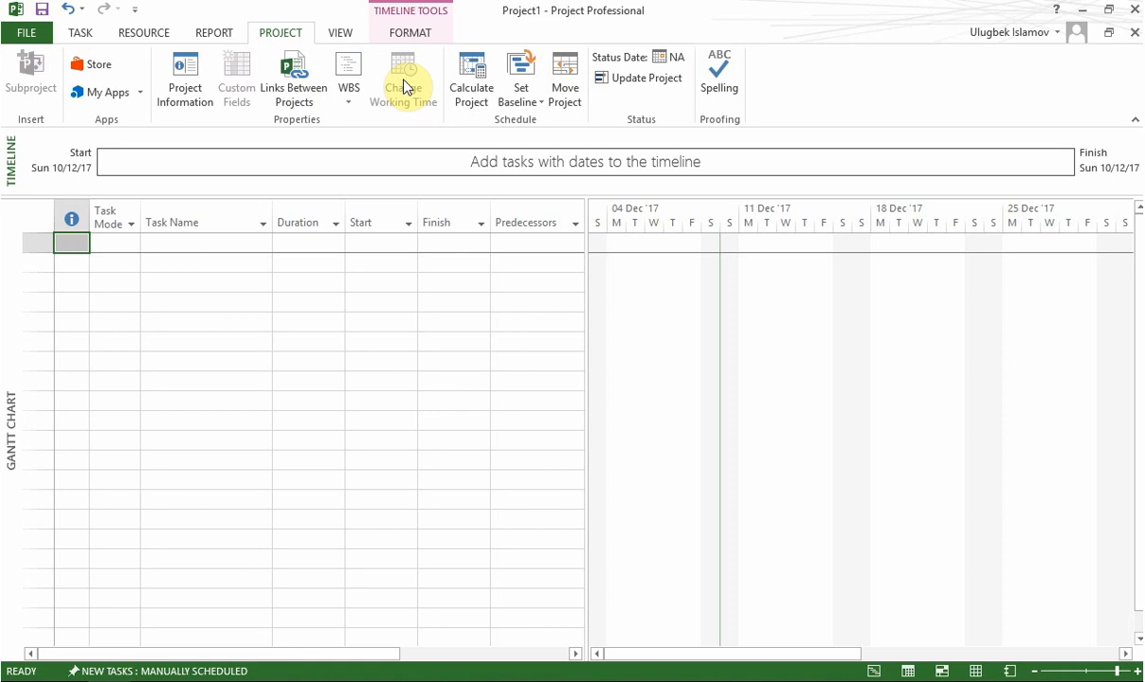
click(205, 246)
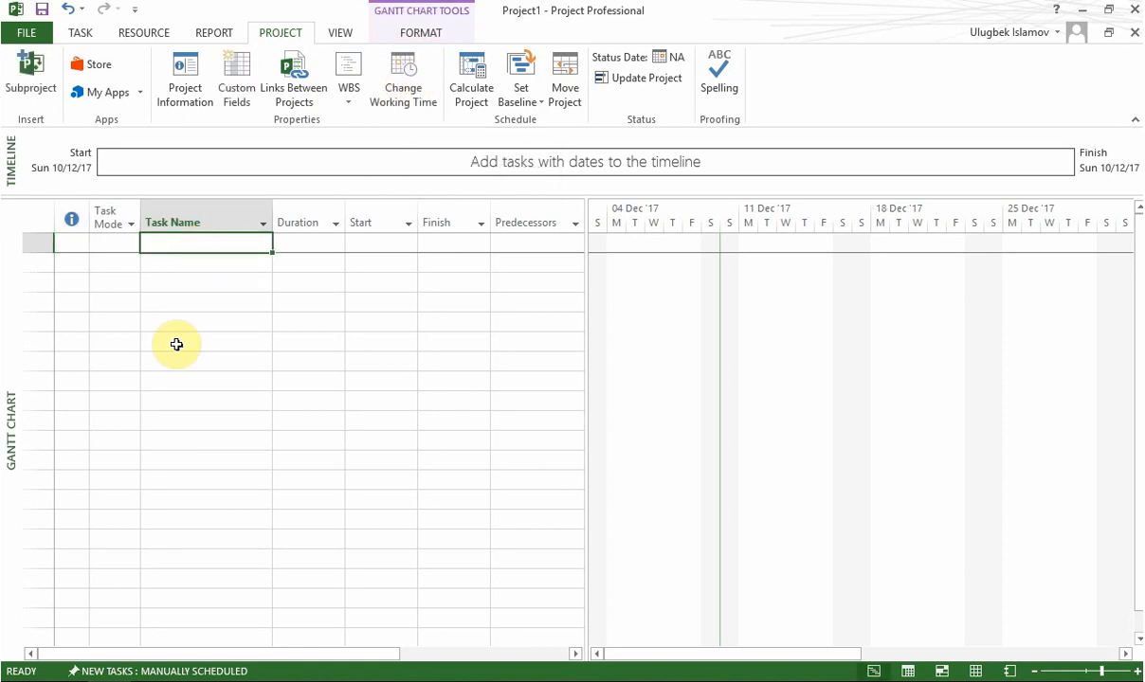
click(406, 75)
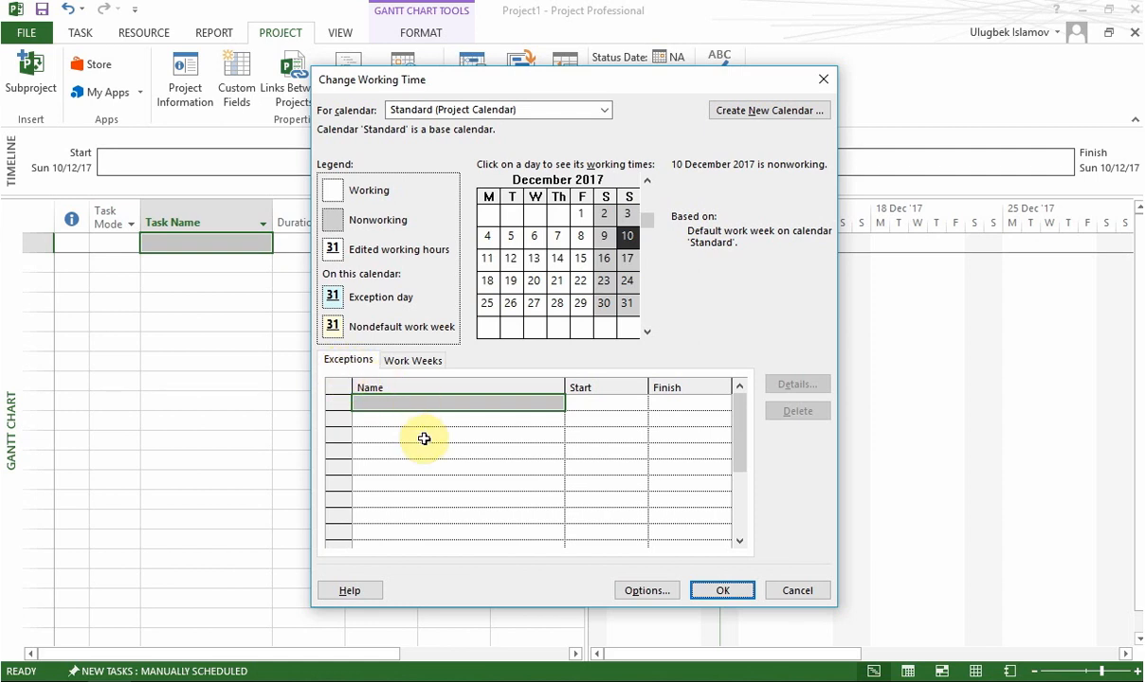
click(409, 362)
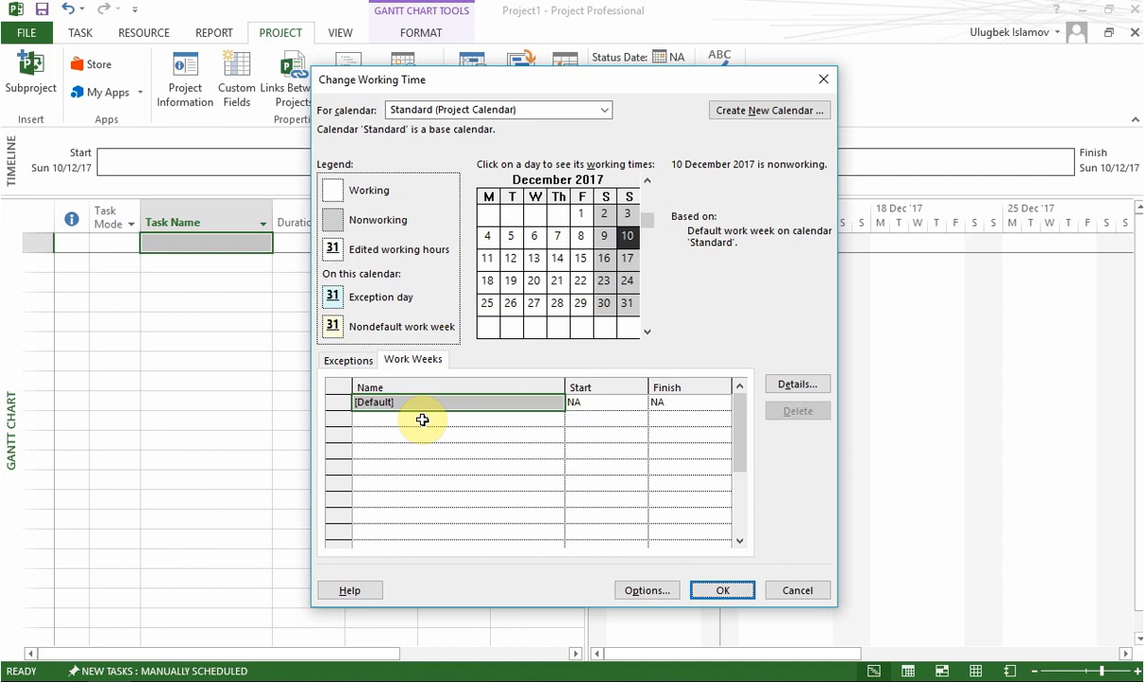
click(350, 365)
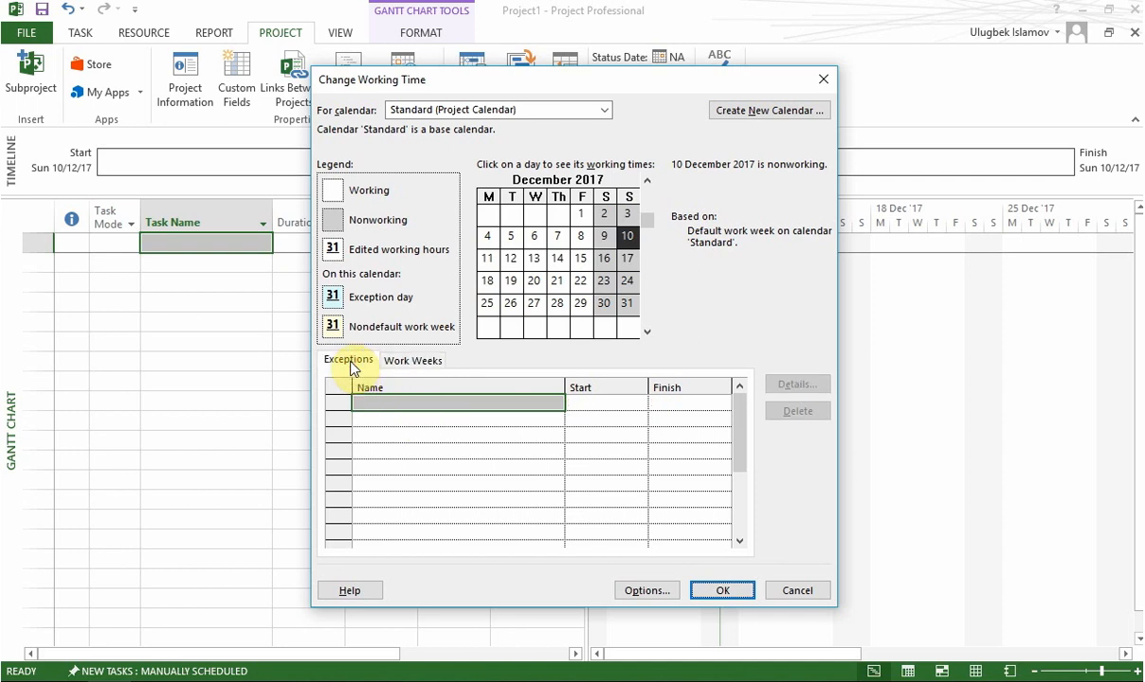
Step: Add a calendar exception named New Year to the Standard calendar
click(419, 419)
click(441, 406)
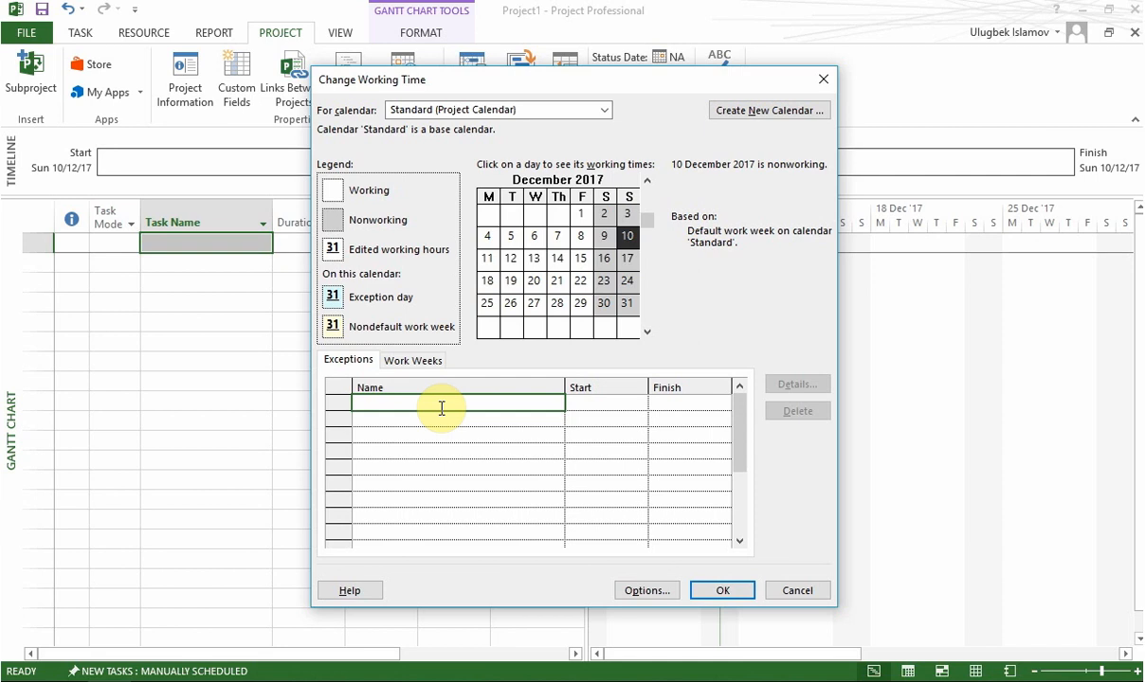
text(Ne)
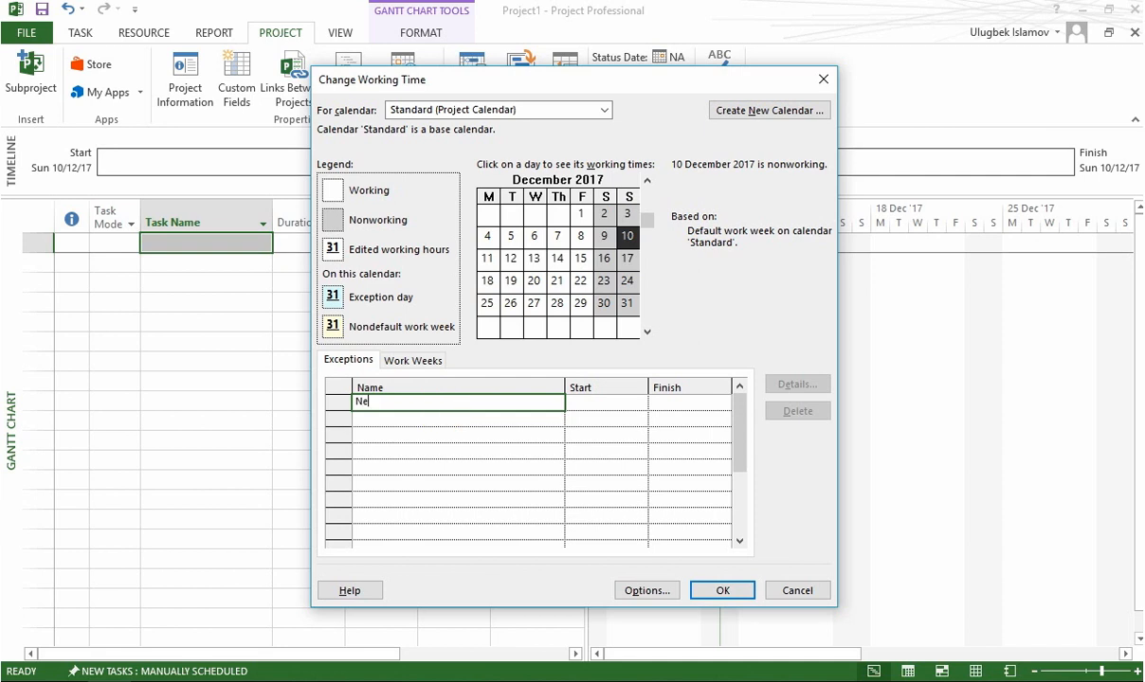
text(w Year)
click(515, 422)
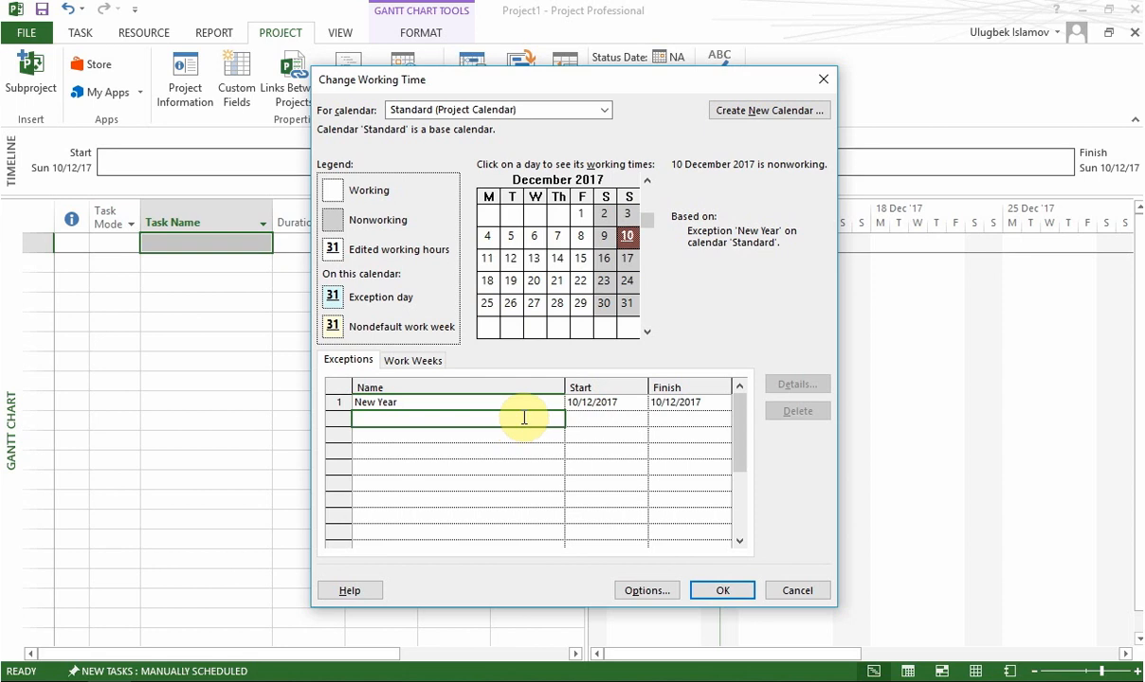
Step: Set the New Year exception's start date to 01/01/2018 and show that day in the calendar preview
click(575, 405)
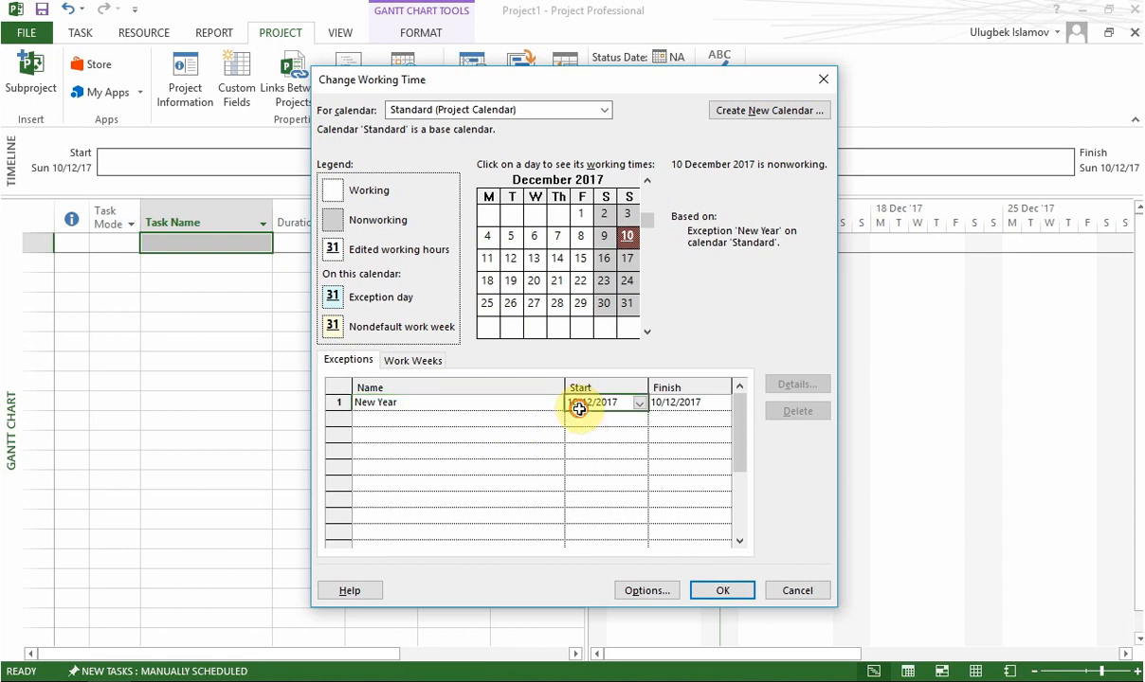
click(639, 404)
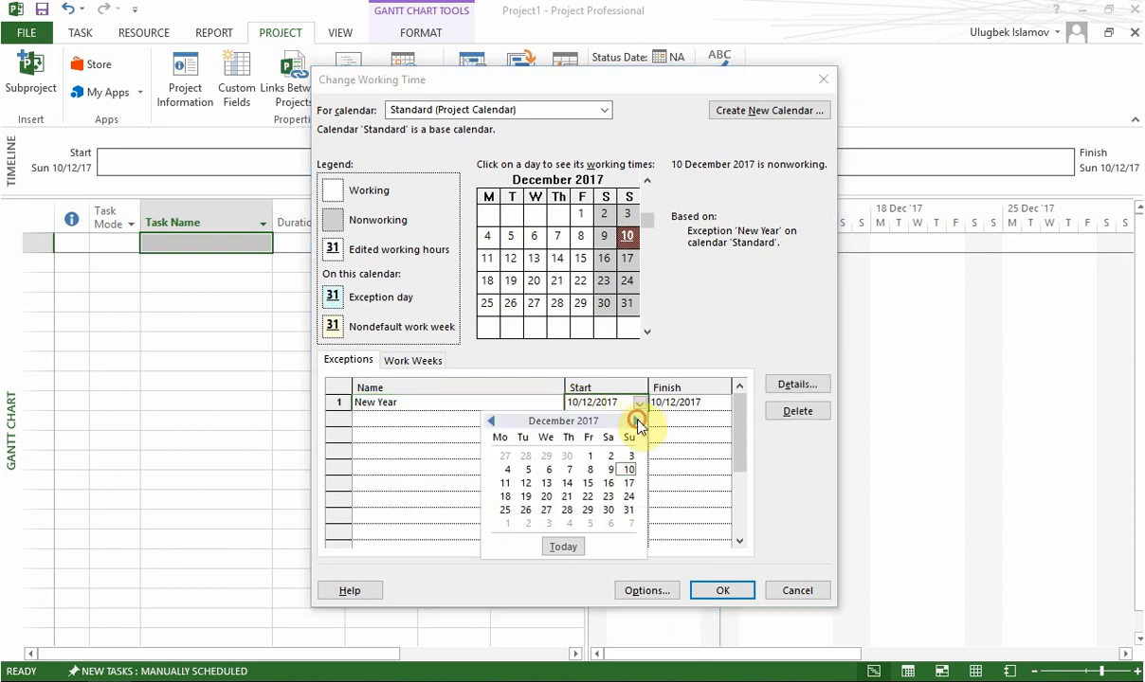
click(637, 421)
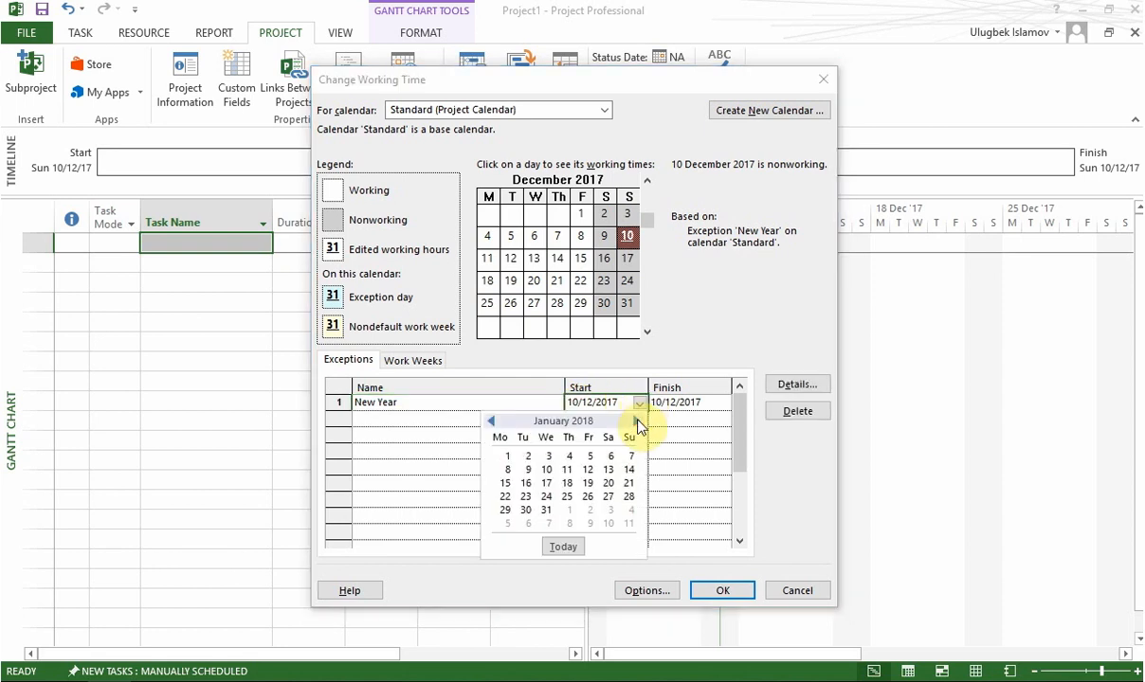
click(507, 455)
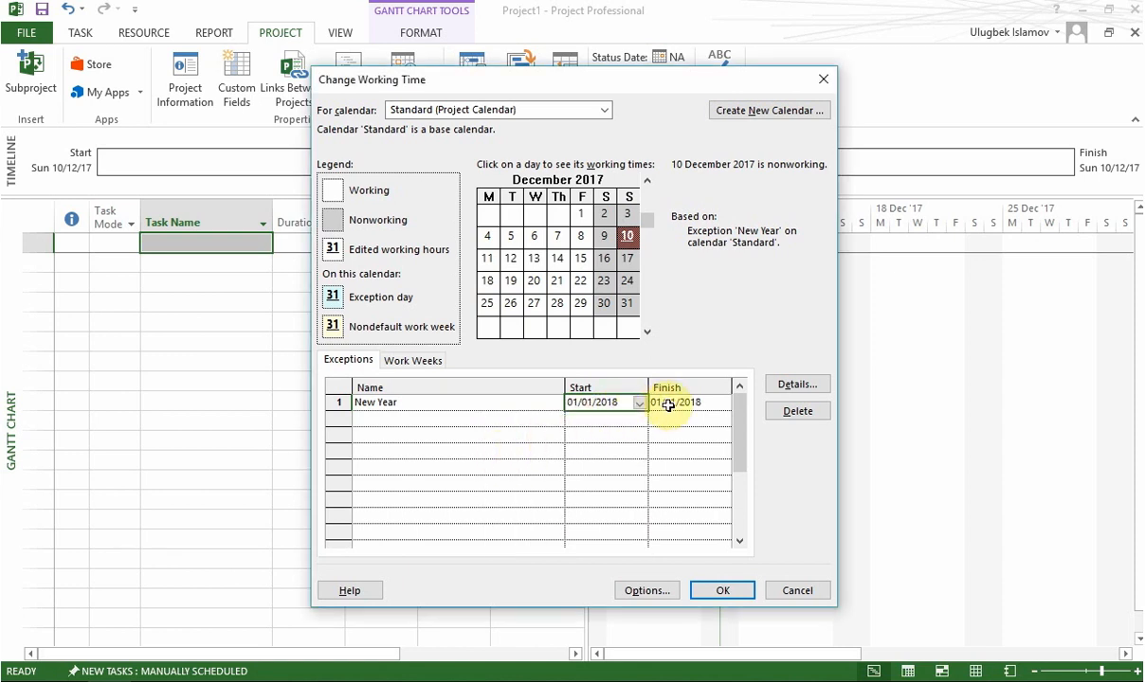
click(524, 415)
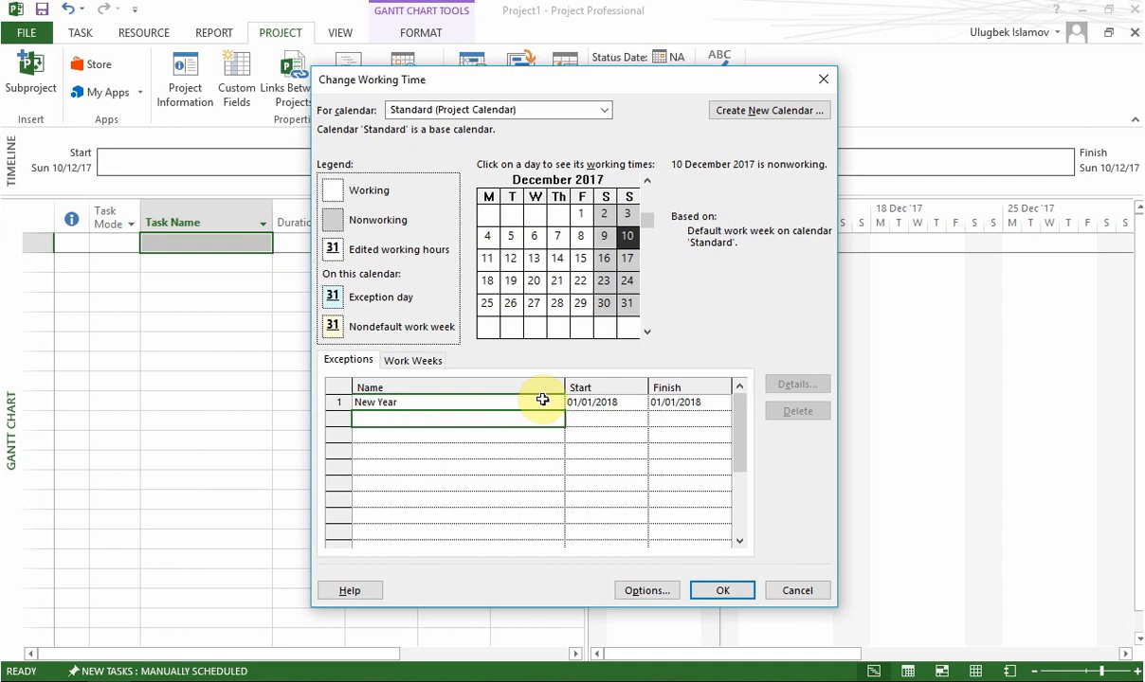
click(542, 402)
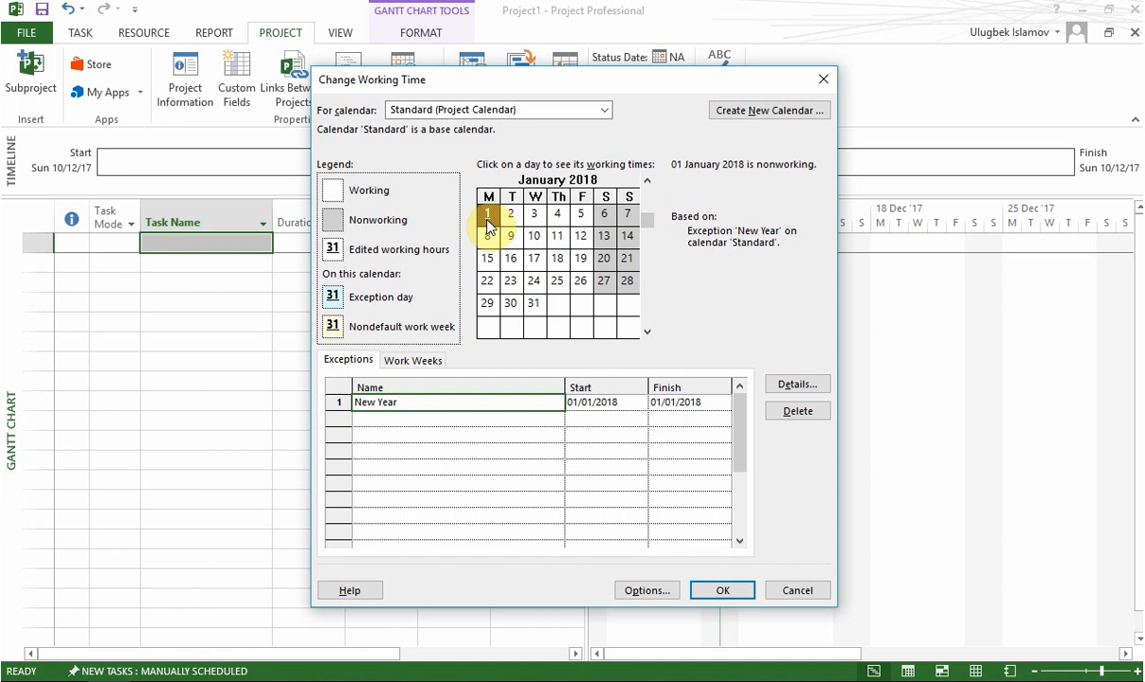
Step: Add a Standard calendar exception named International Women's day on 08/03/2018, starting from that day in the March 2018 calendar preview
mouse_move(488, 225)
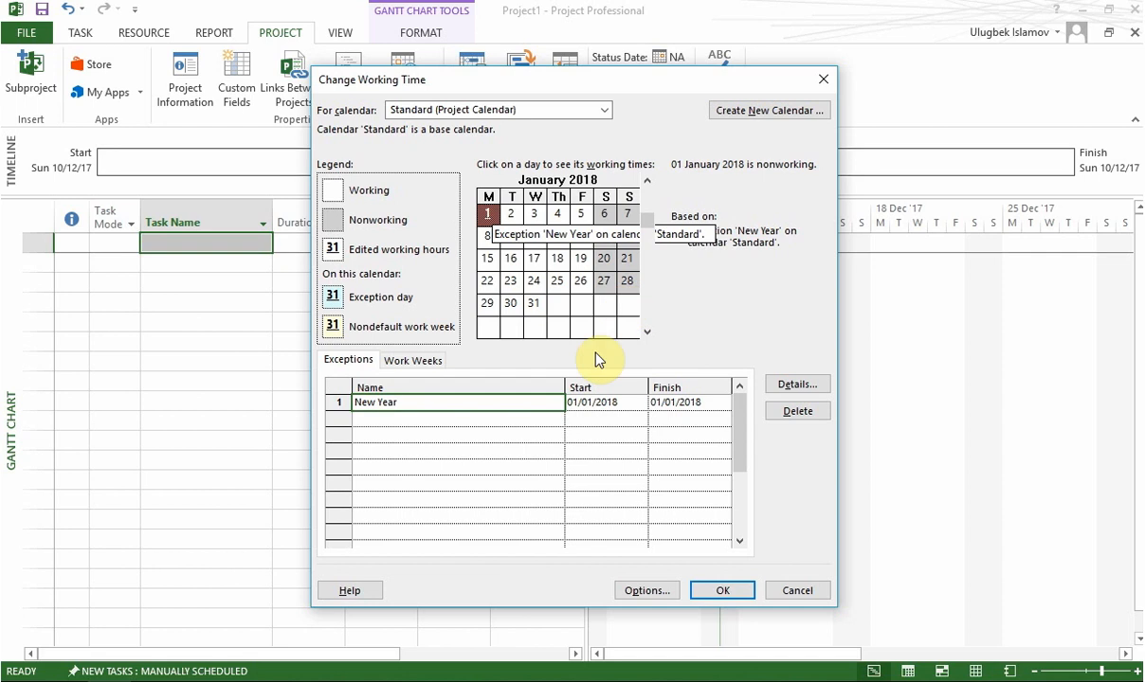
click(647, 334)
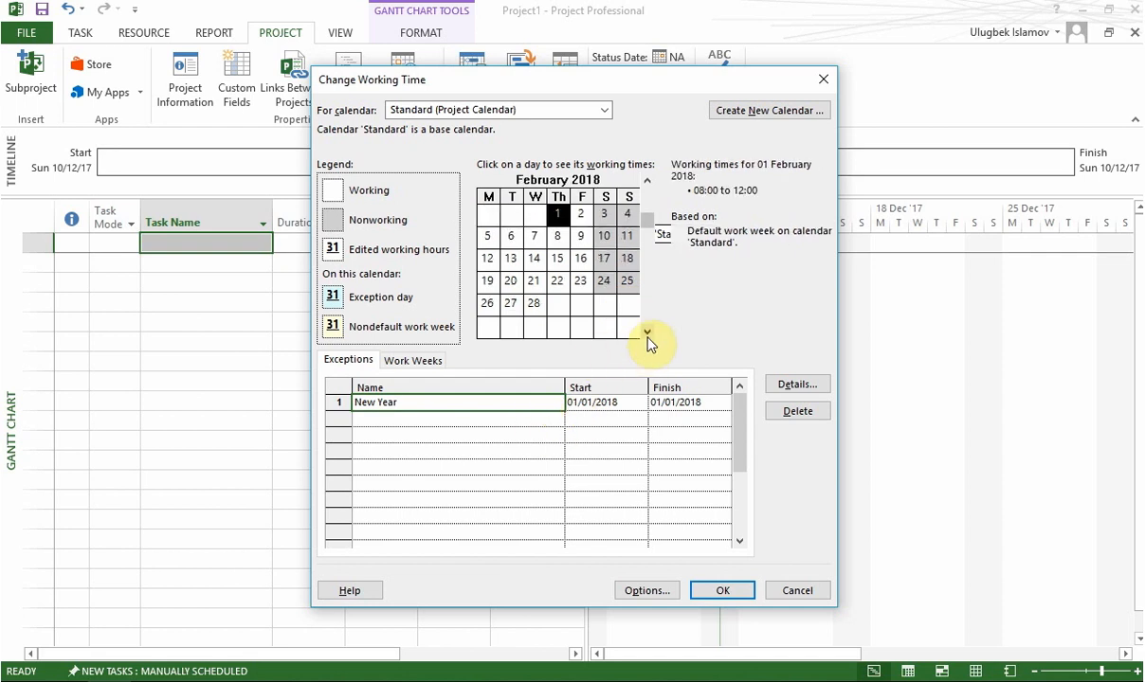
click(647, 334)
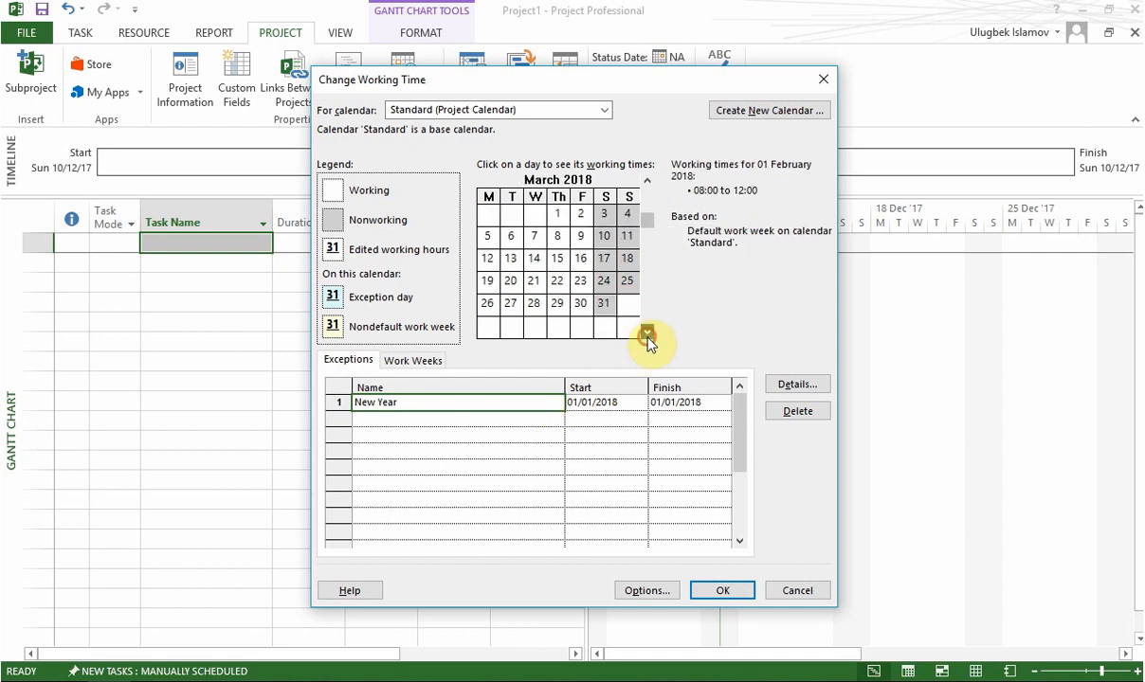
click(556, 235)
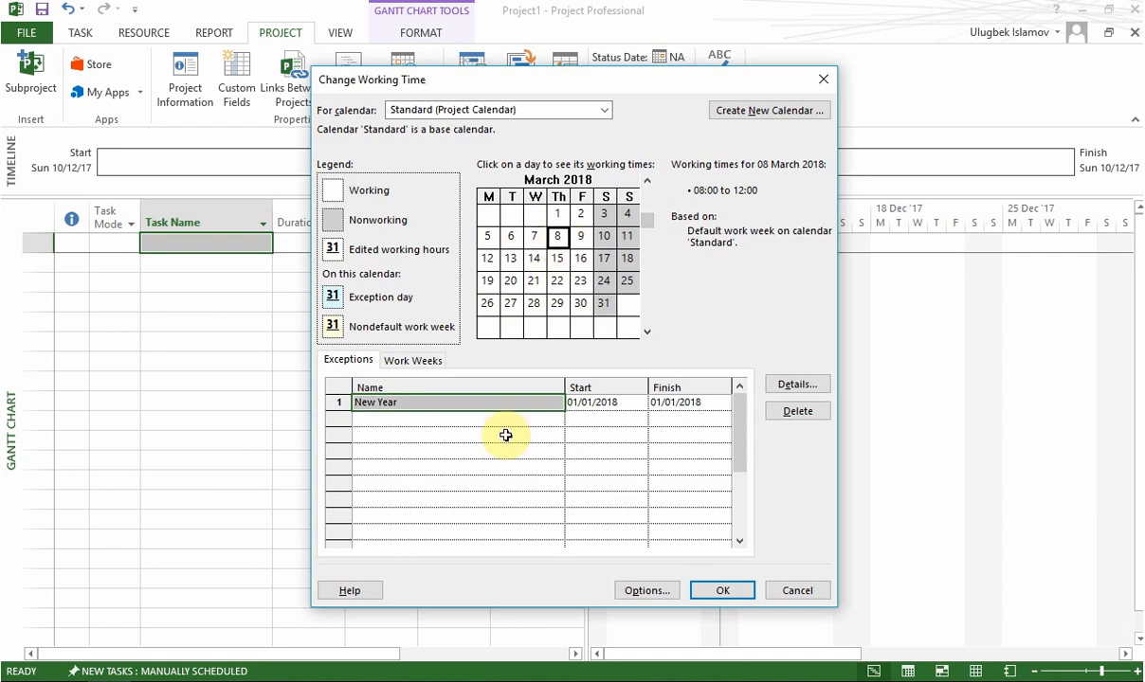
click(474, 419)
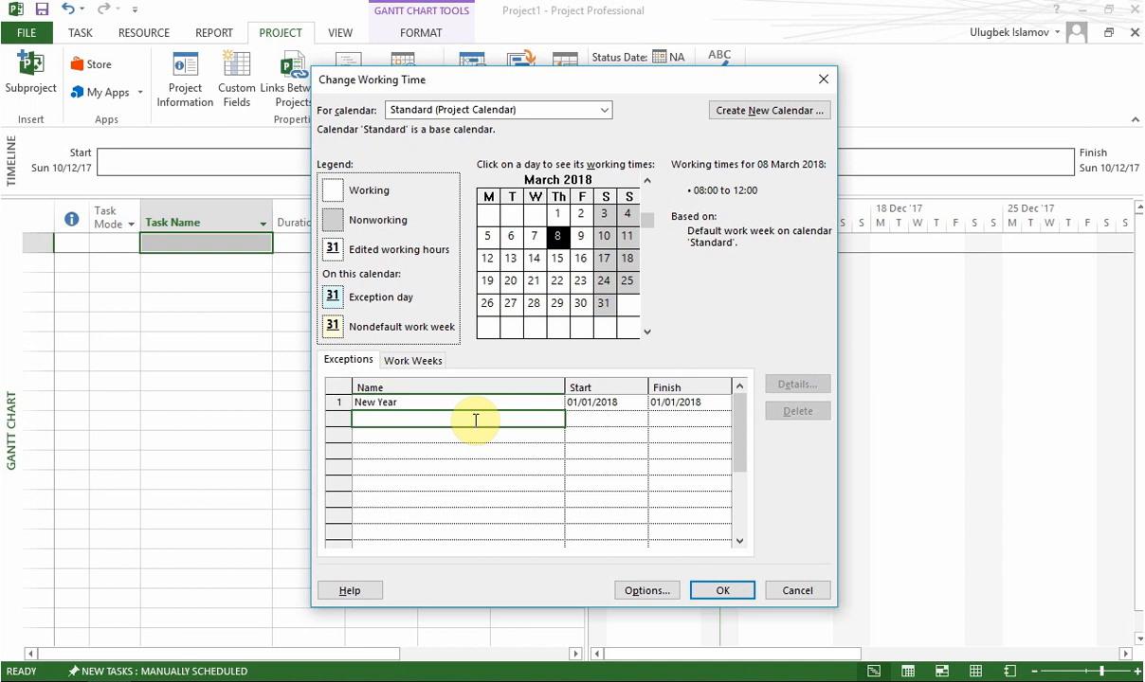
text(Inter)
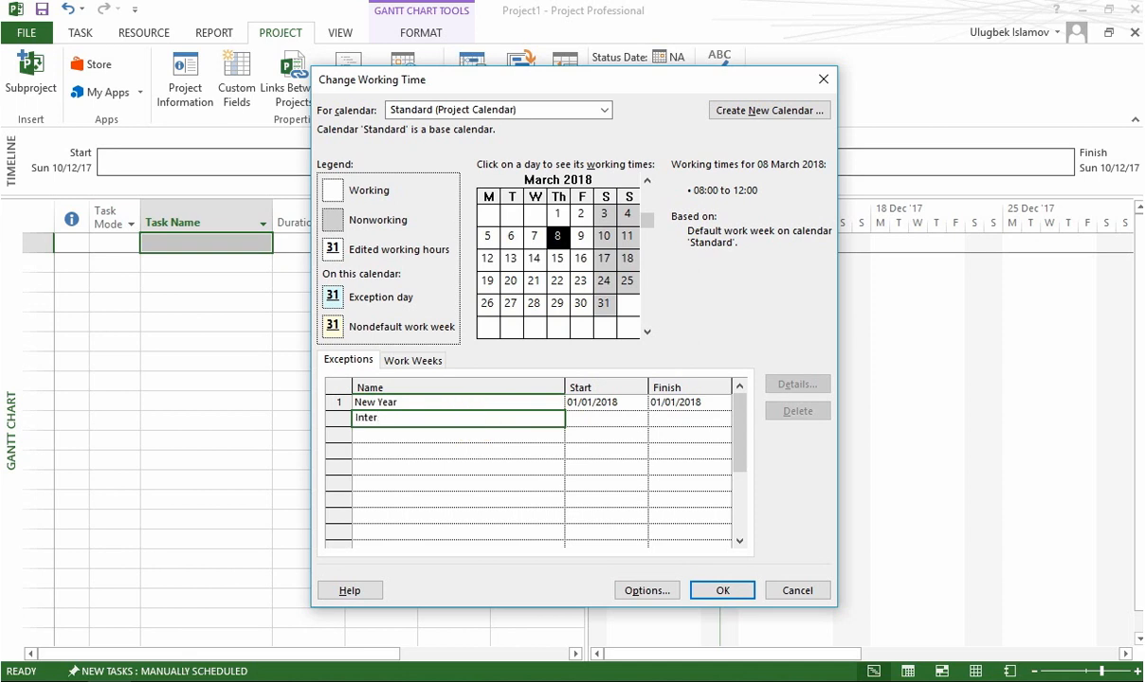
text(national Women's day)
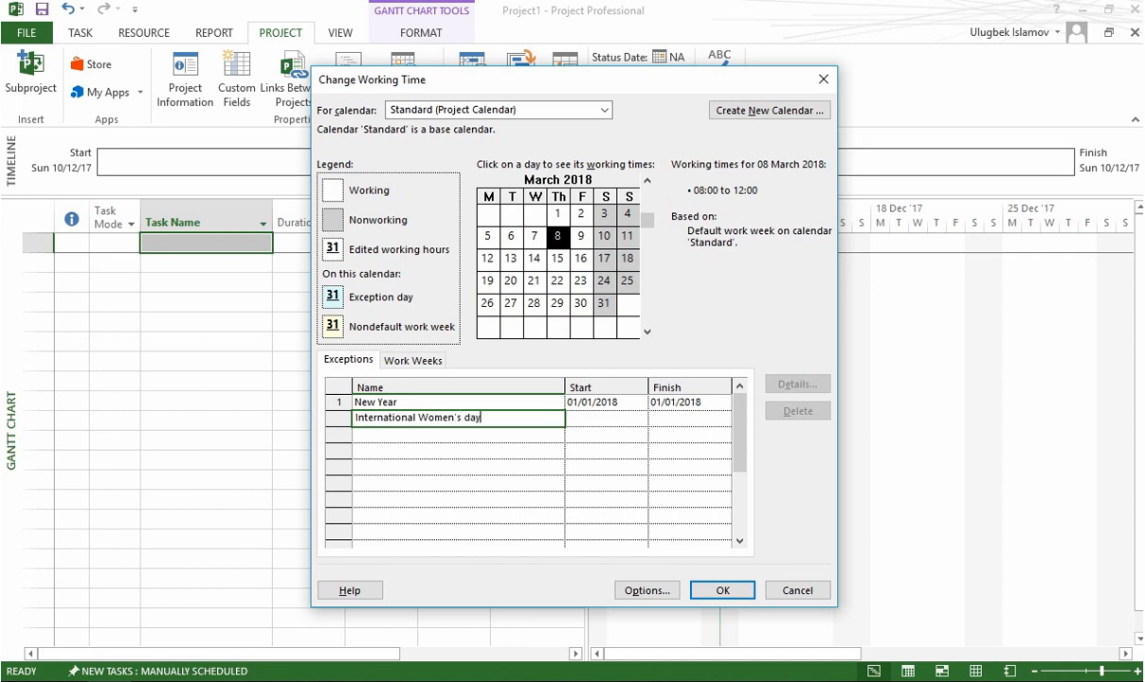
click(616, 419)
click(622, 443)
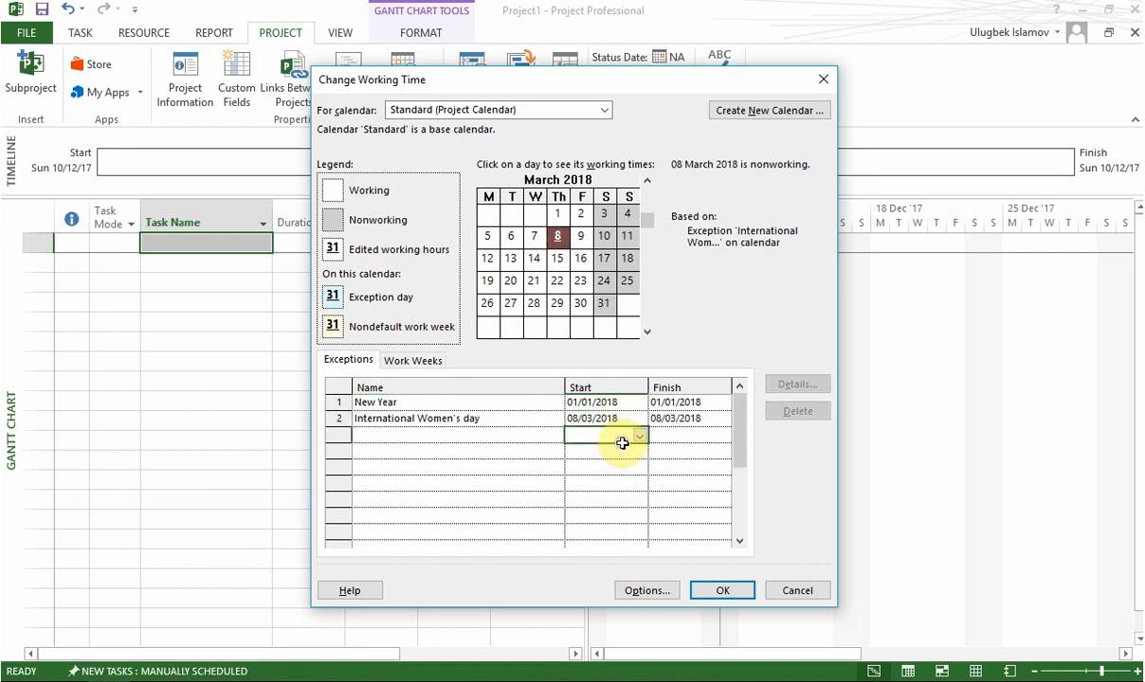
click(606, 421)
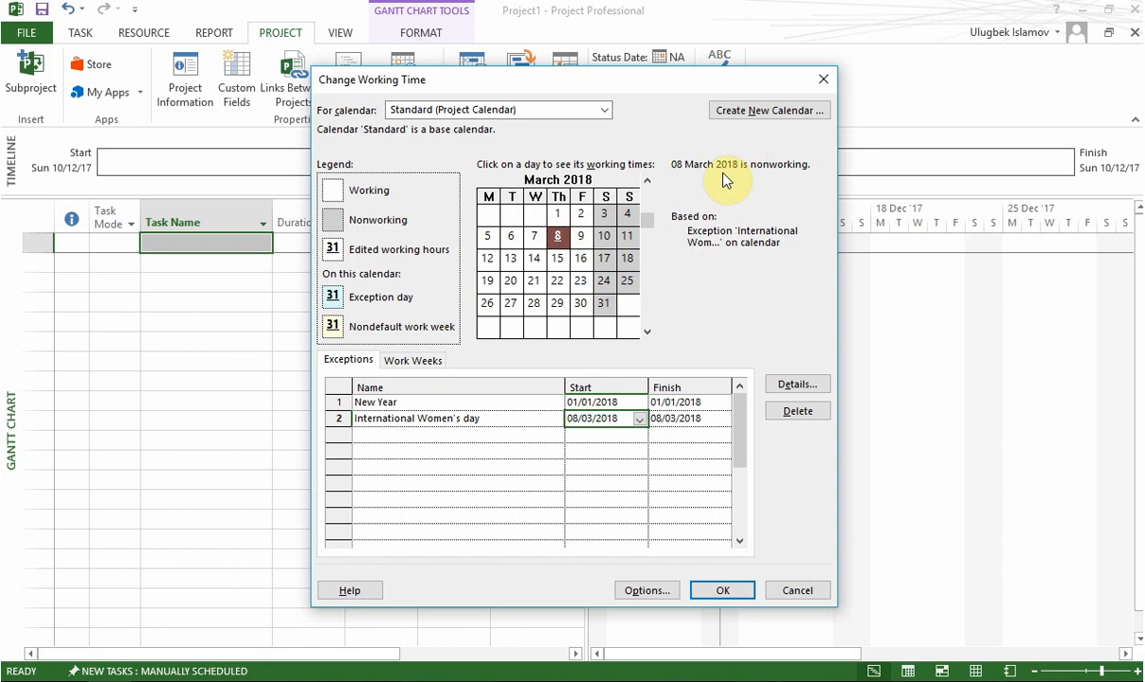
click(472, 433)
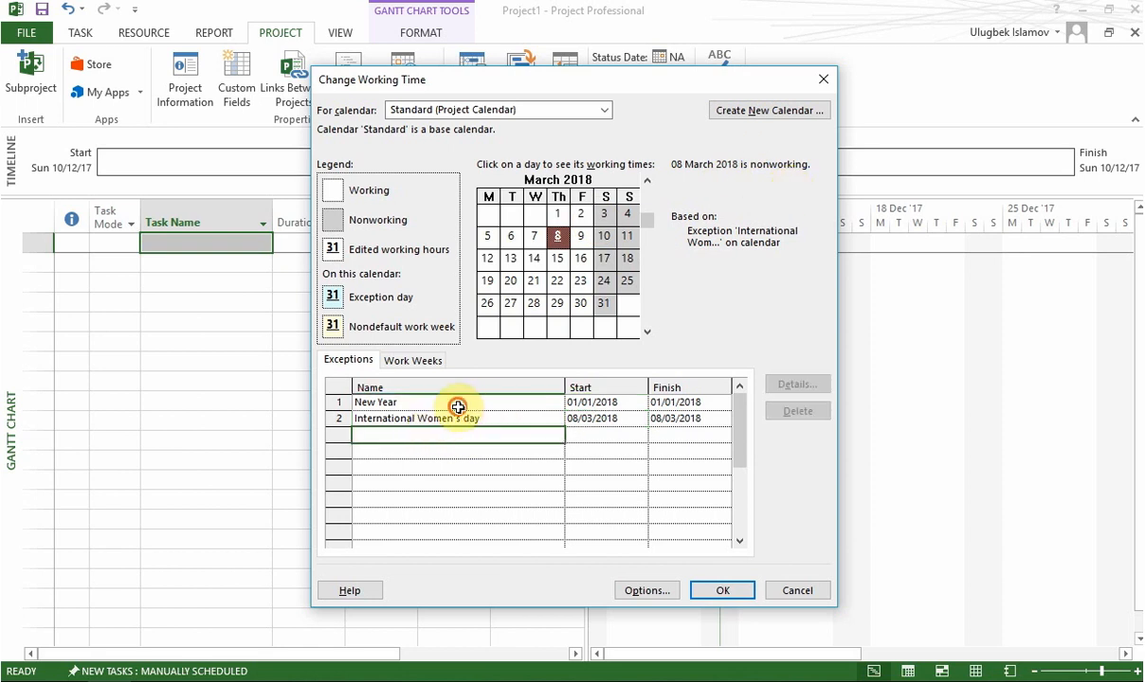
click(454, 402)
click(458, 420)
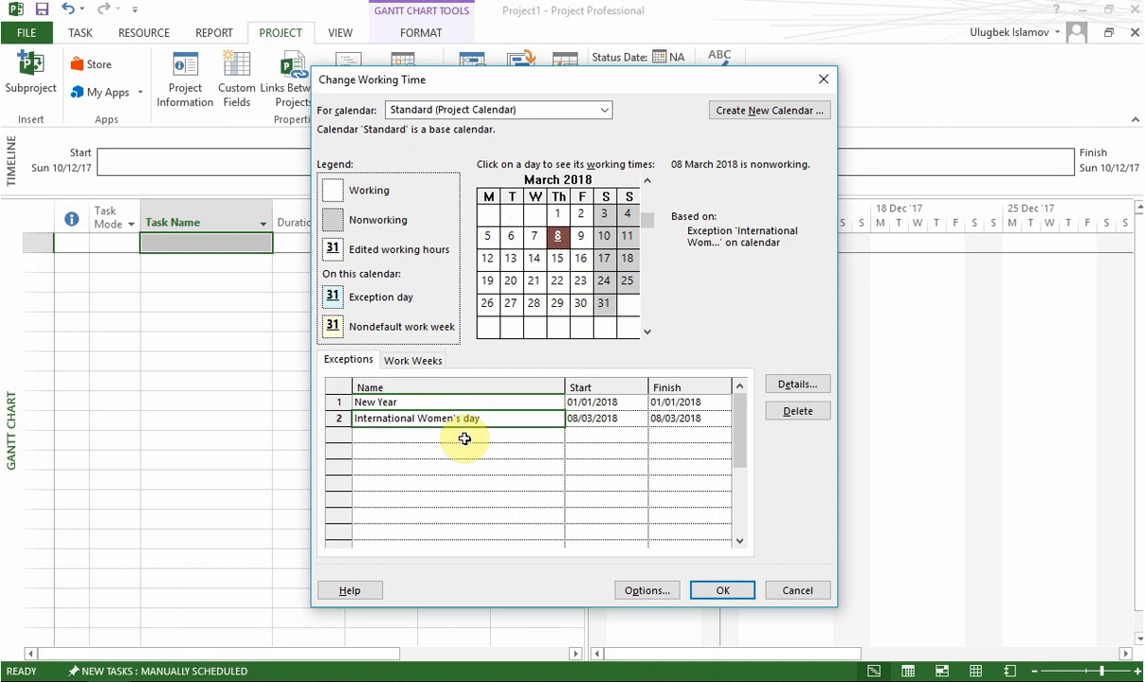
click(465, 437)
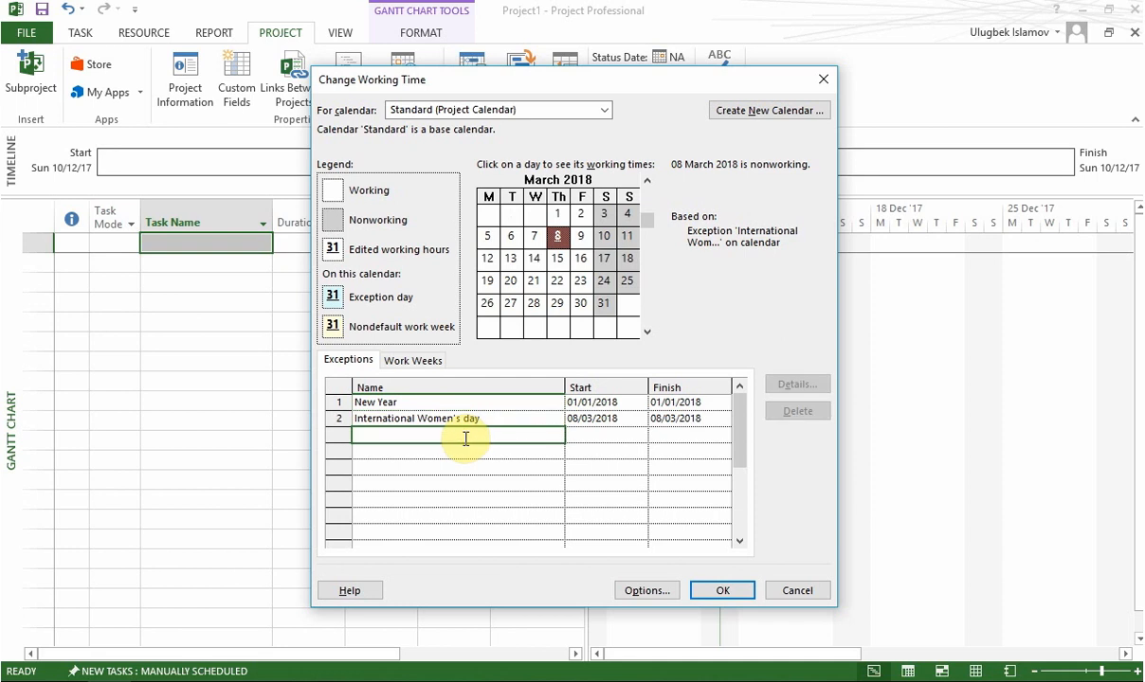
click(489, 418)
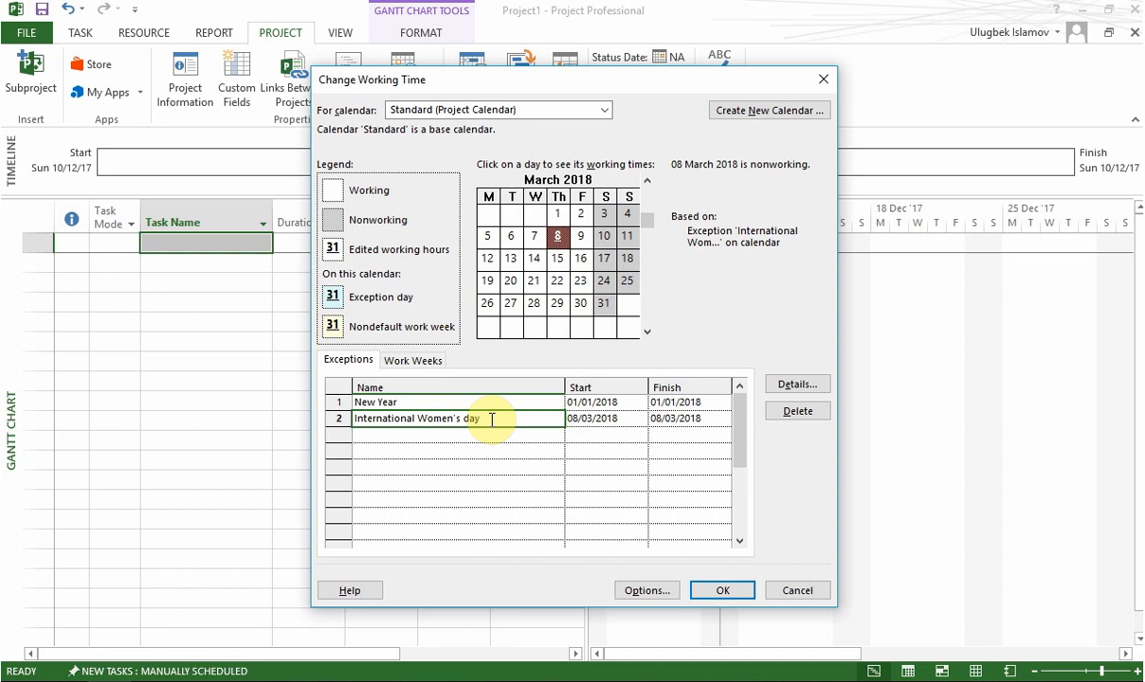
Step: Make the New Year exception recur yearly on 01 January, ending after 20 occurrences, and check its start and finish dates
click(512, 403)
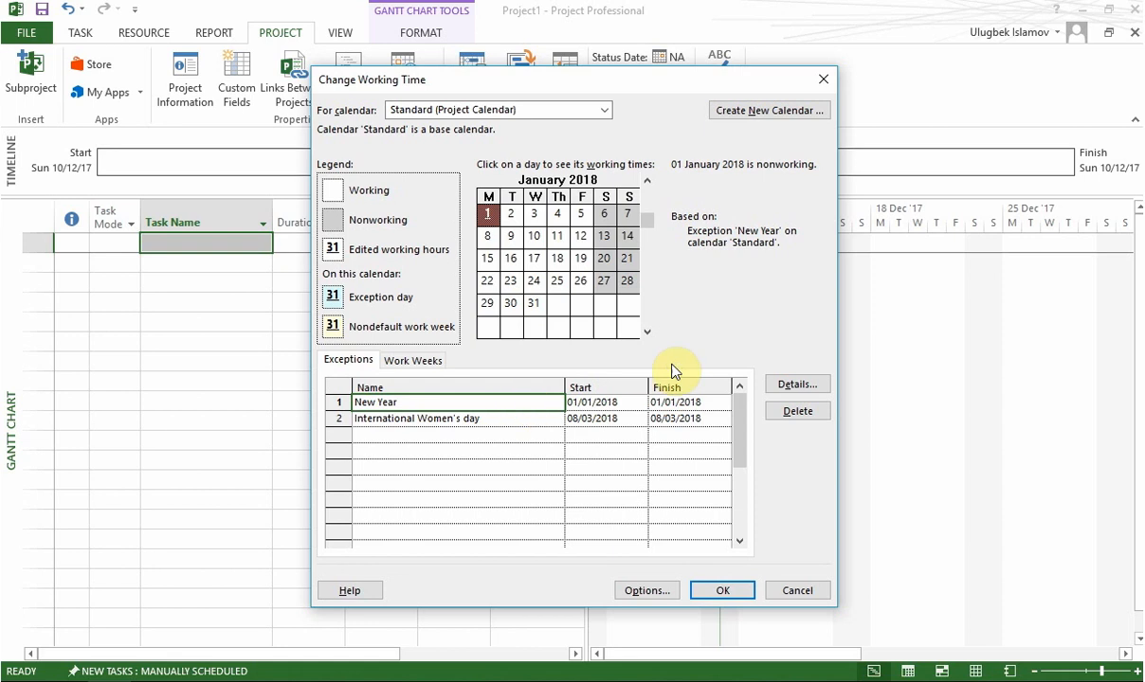
click(801, 386)
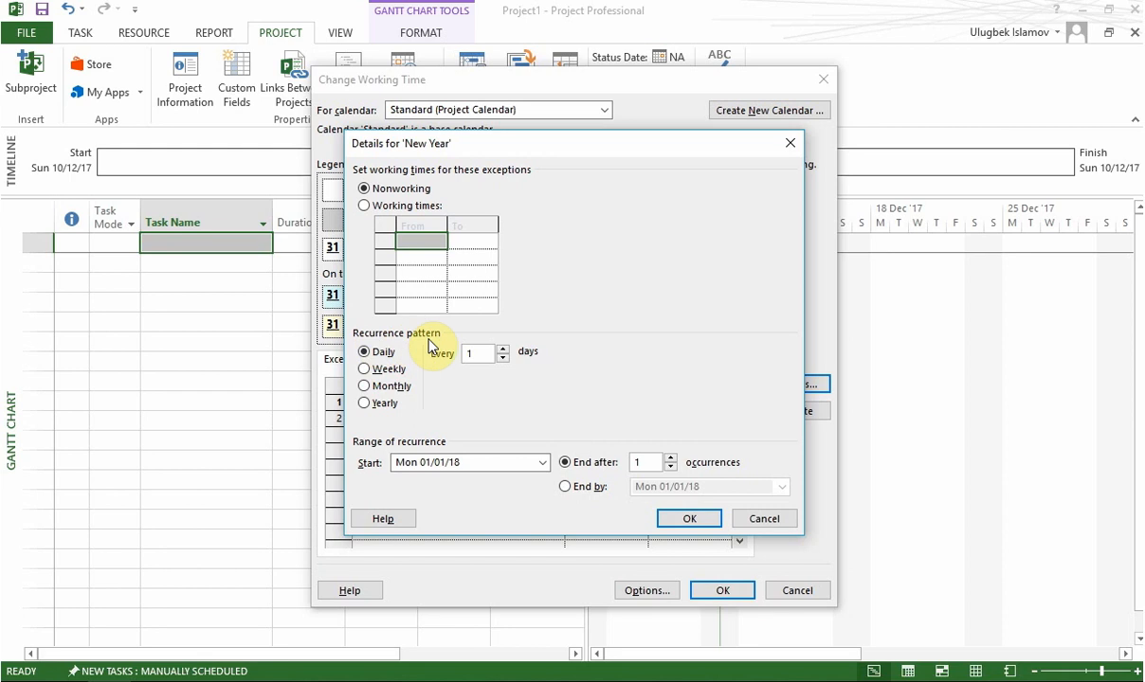
click(375, 407)
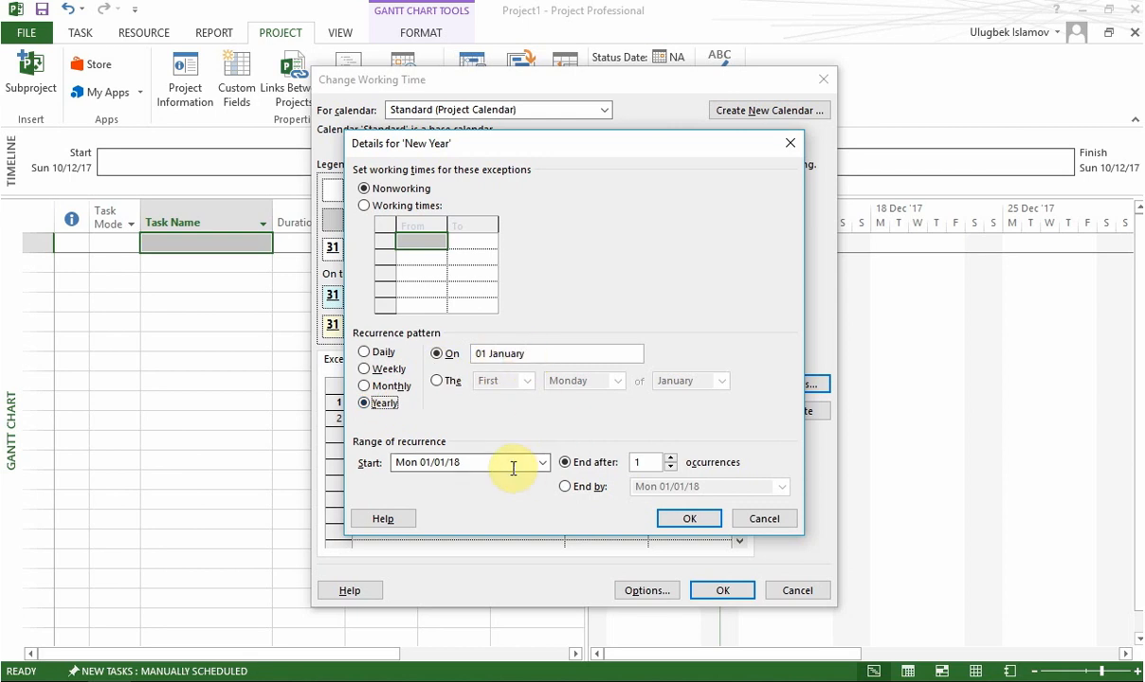
click(672, 458)
click(672, 457)
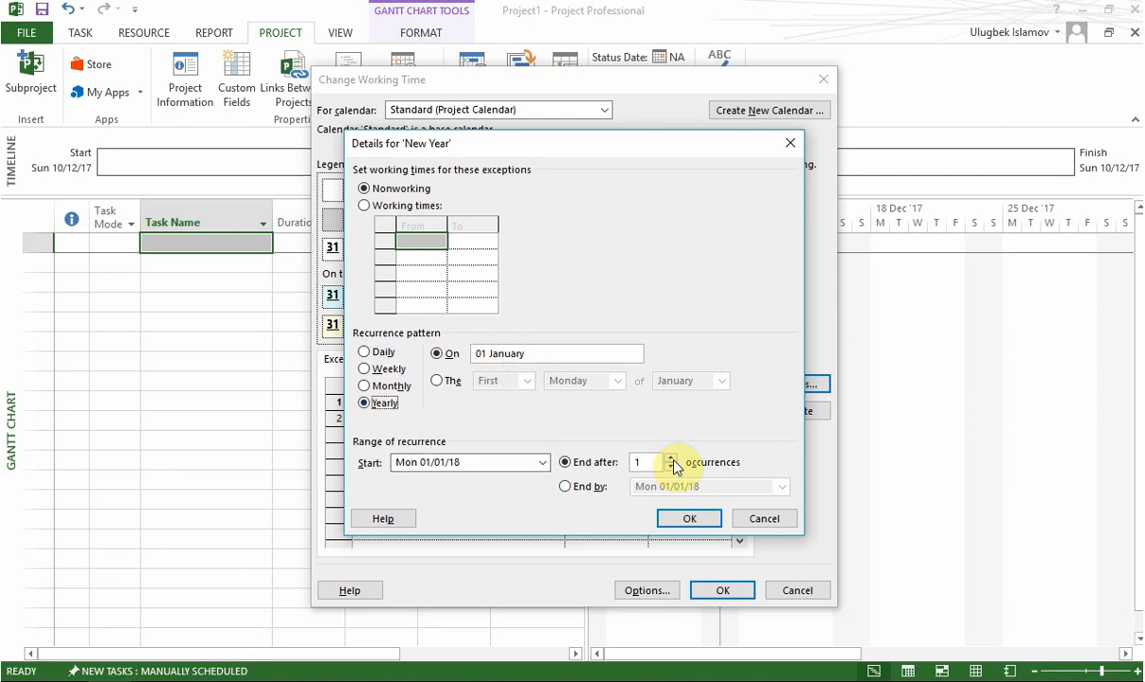
drag(672, 461, 672, 460)
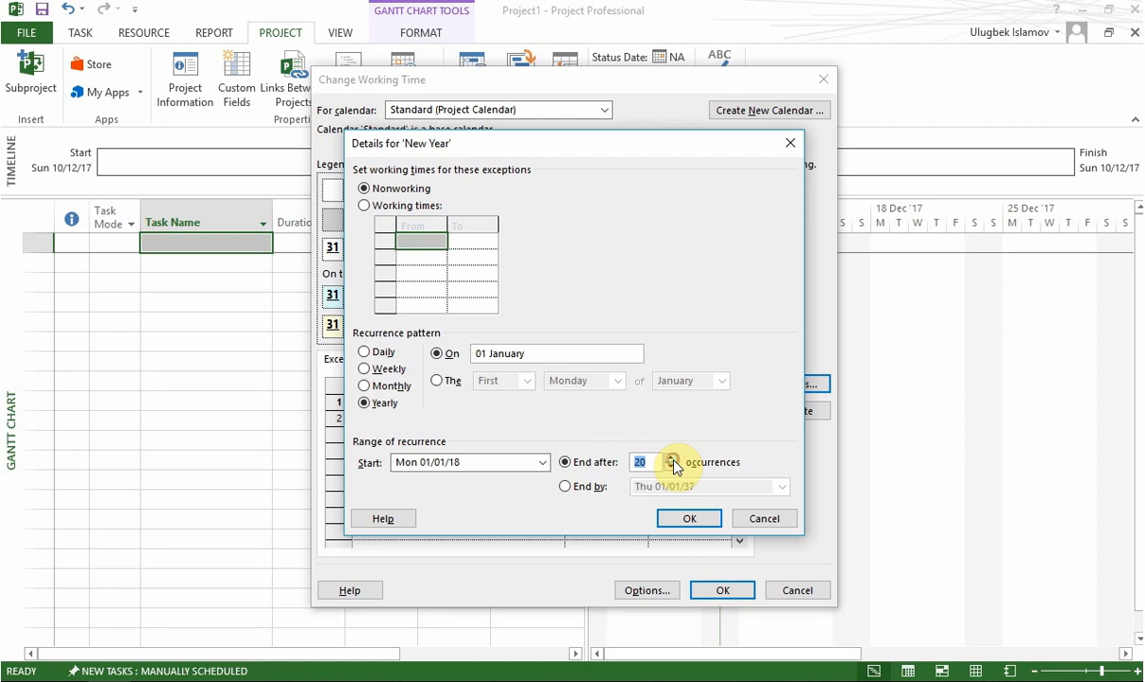
click(676, 522)
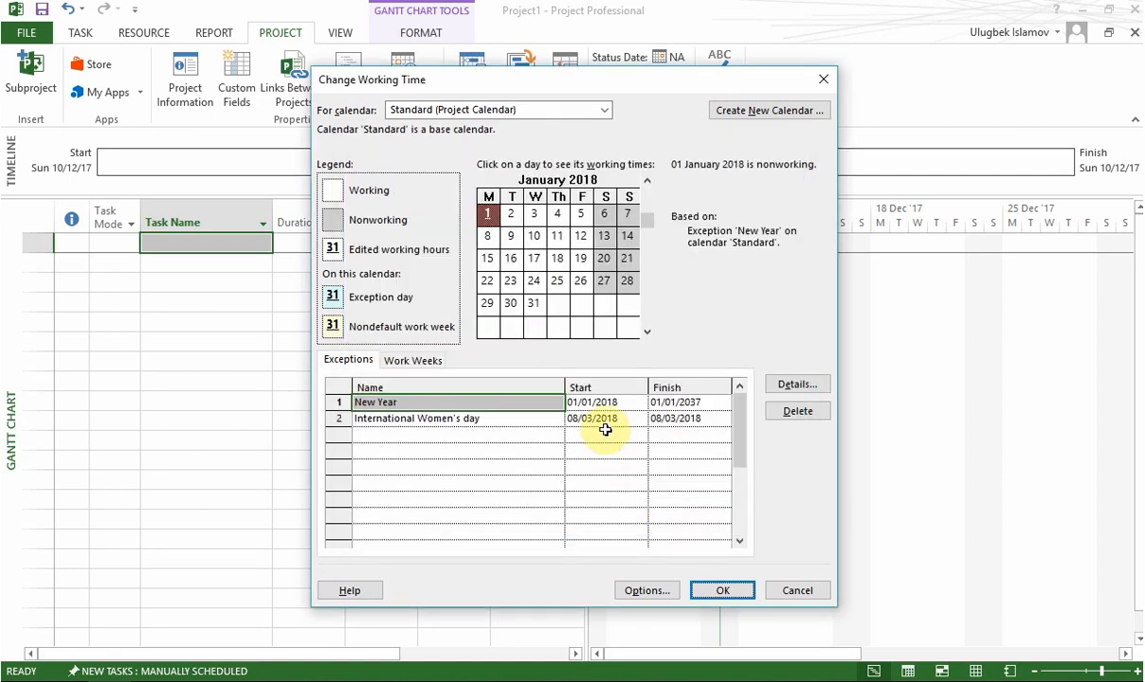
click(600, 402)
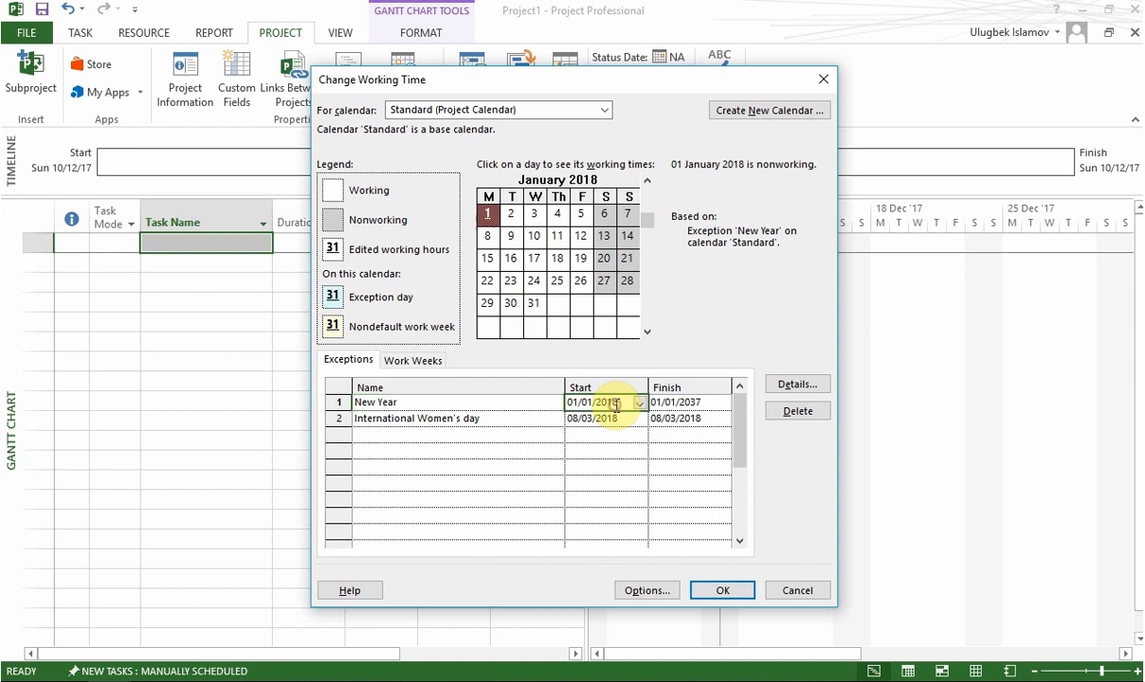
click(673, 403)
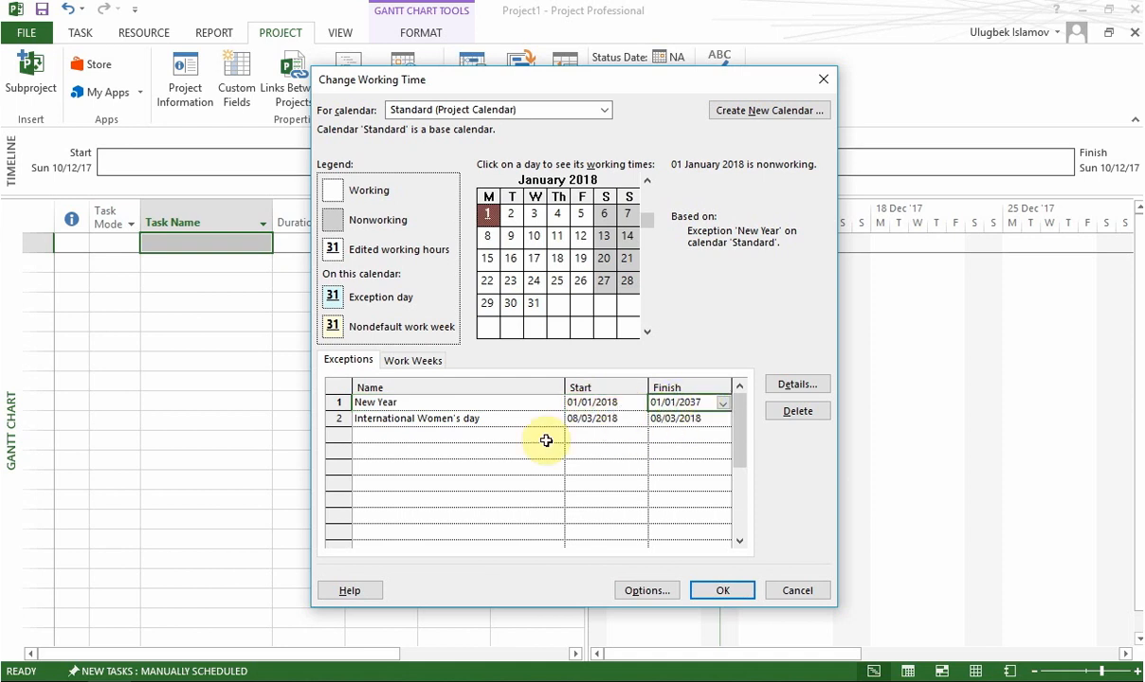
Step: Make the International Women's day exception recur yearly on 08 March, with enough occurrences to run through 08/03/2037
click(465, 419)
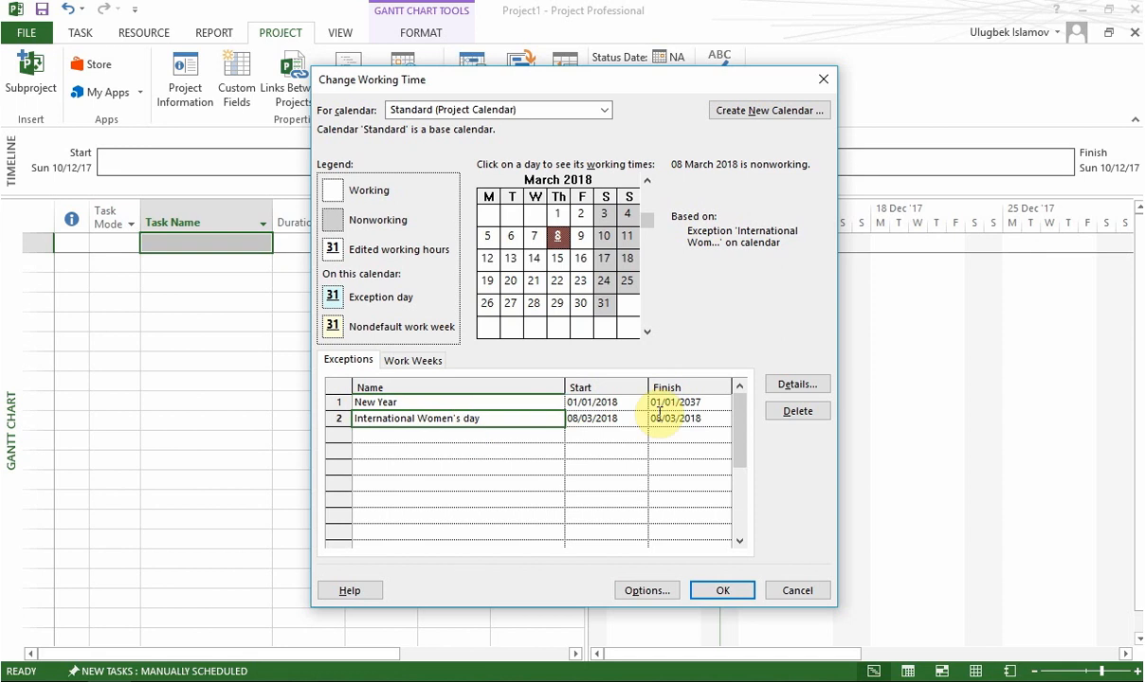
click(797, 385)
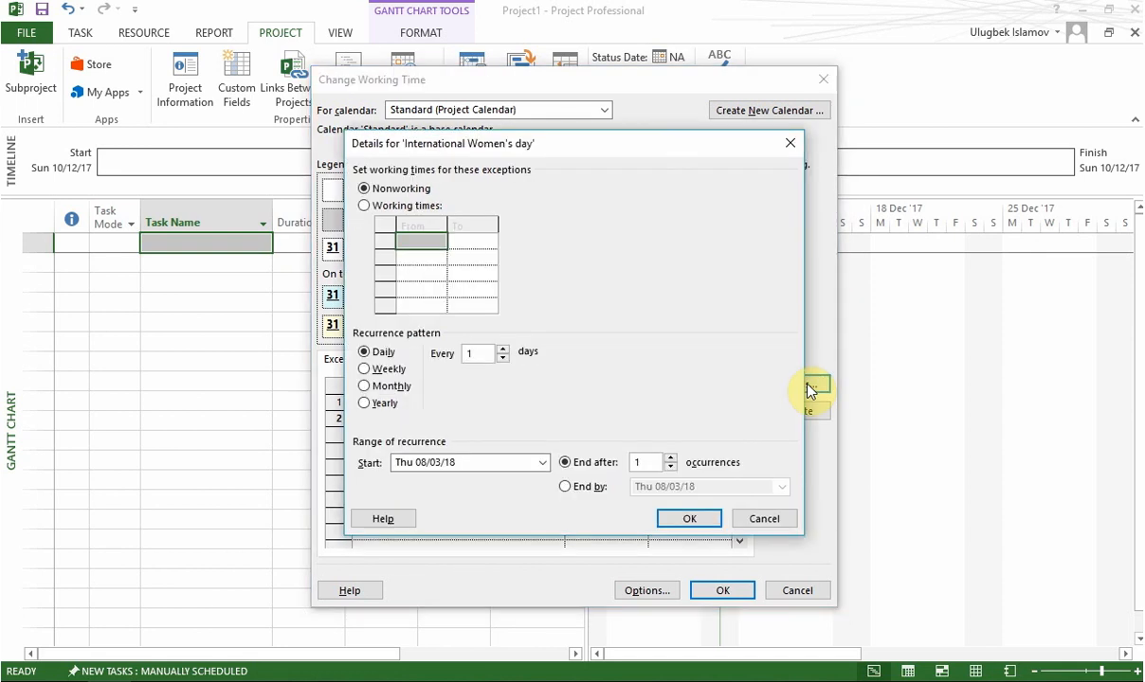
click(375, 405)
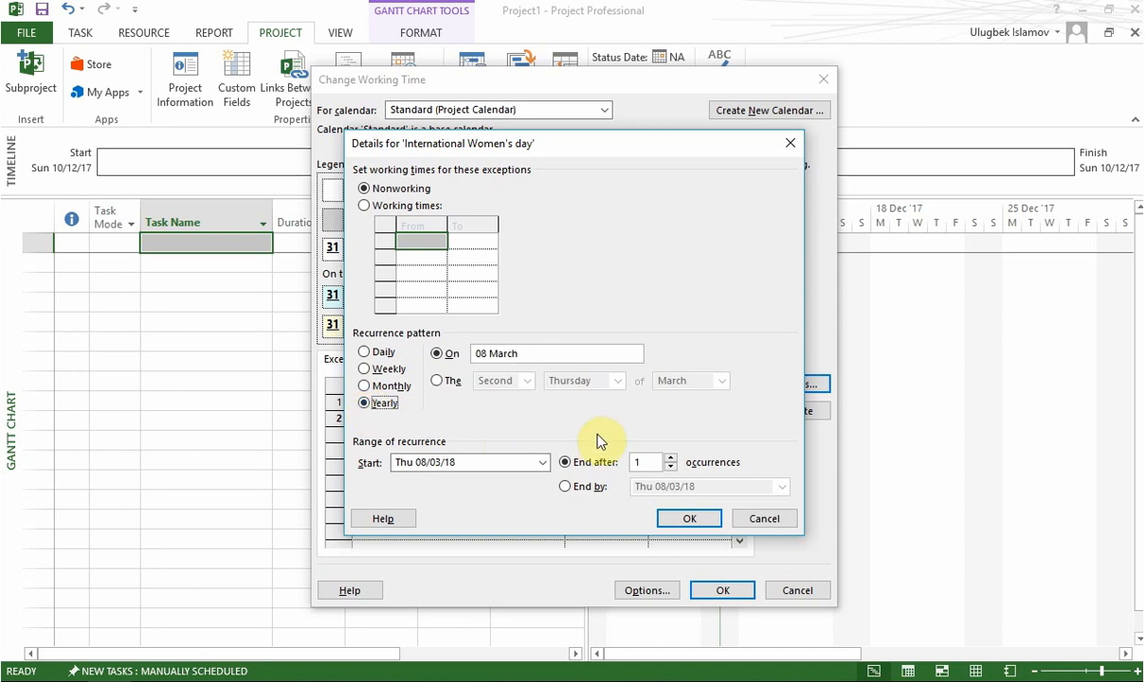
drag(672, 458, 671, 461)
click(689, 523)
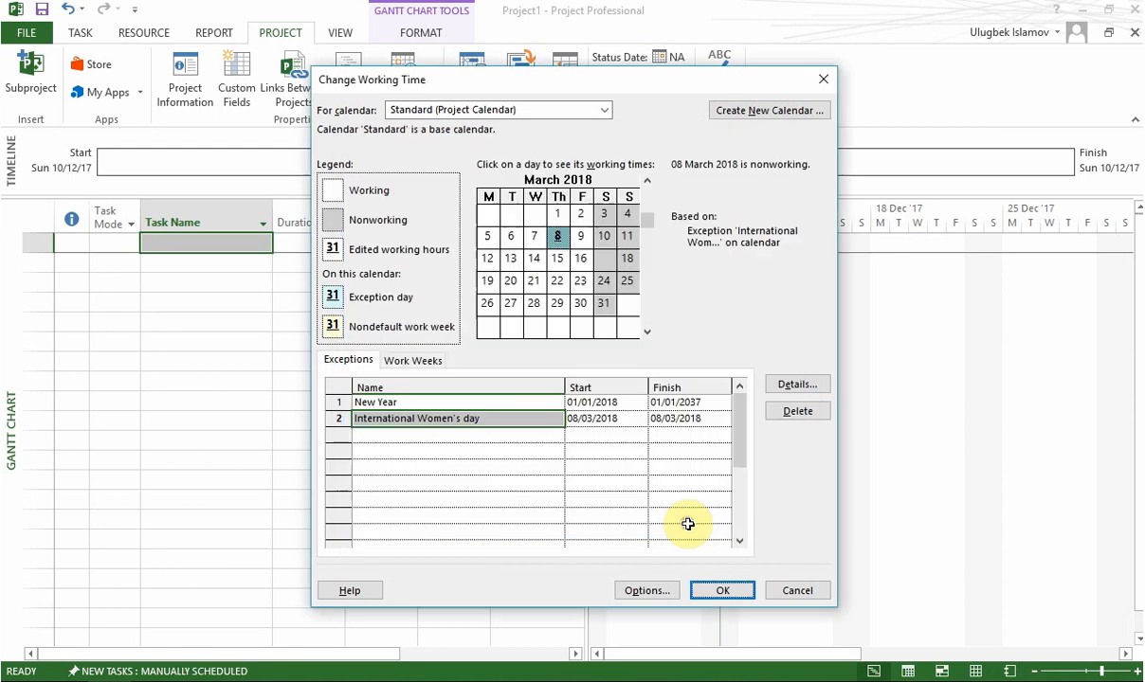
click(434, 436)
key(shift+Down)
key(shift+Down)
key(shift+Down)
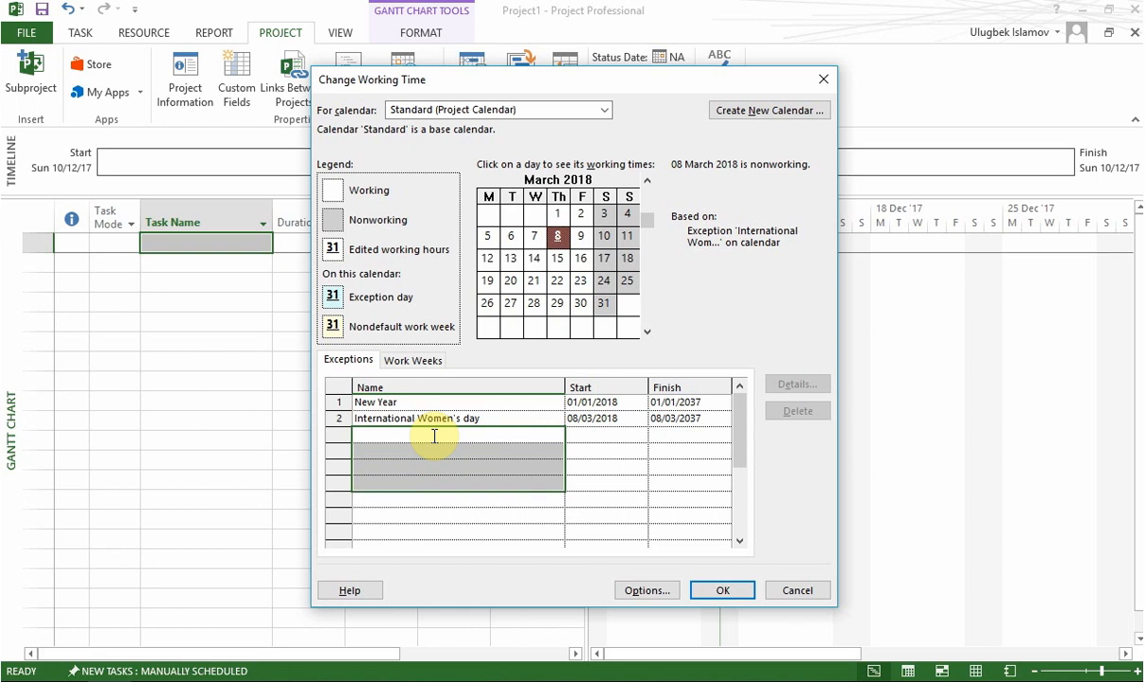
key(shift+Up)
key(shift+Up)
key(shift+Down)
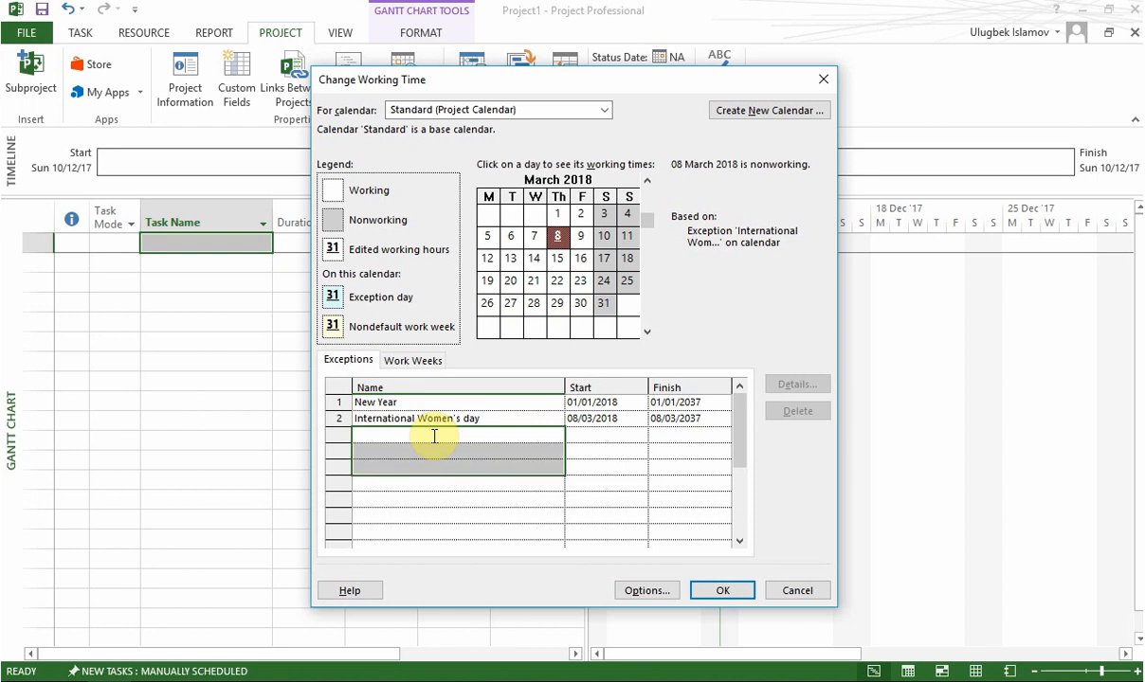
key(shift+Up)
key(shift+Up)
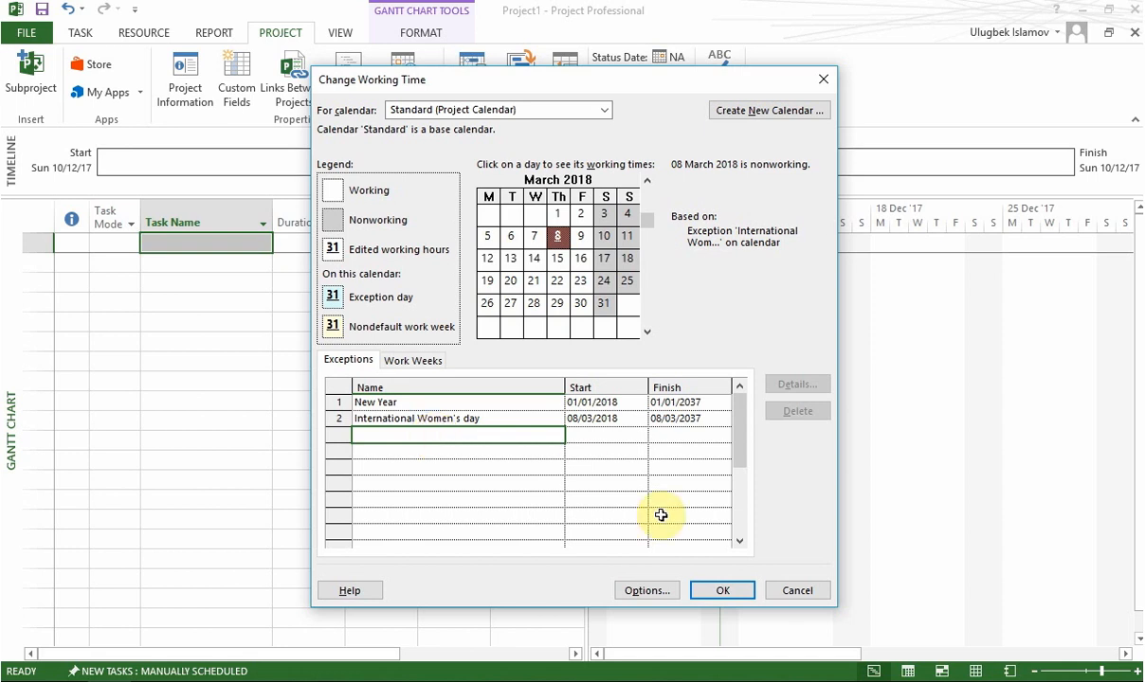
Step: Apply the working time changes to the Standard calendar
click(722, 591)
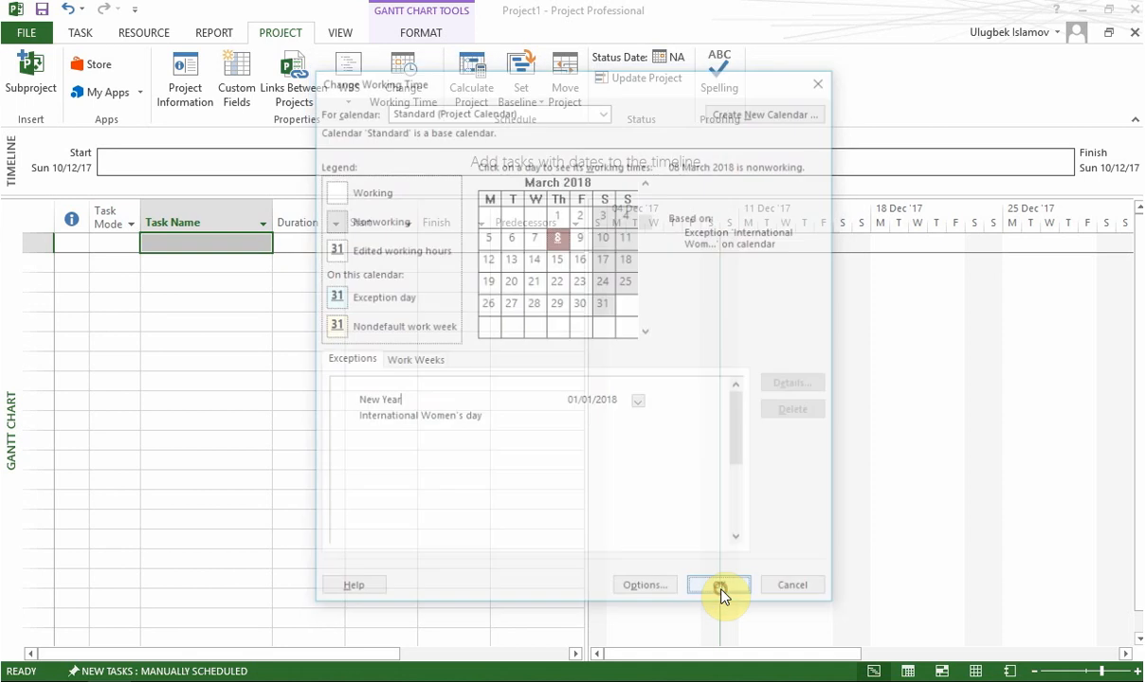